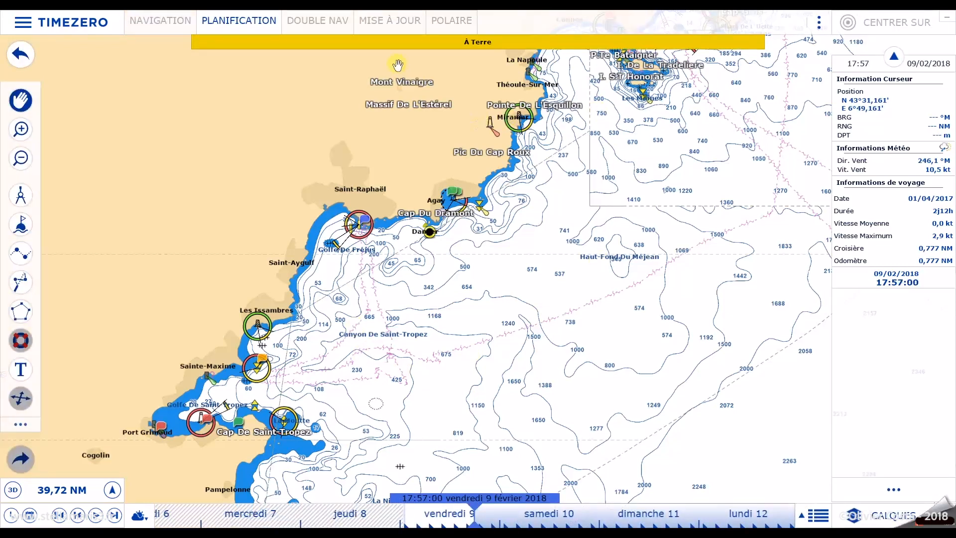
In the weather update workspace, draw a western Mediterranean download zone from about N 47°19', O 002°27' to N 36°47', E 017°57'.
click(388, 23)
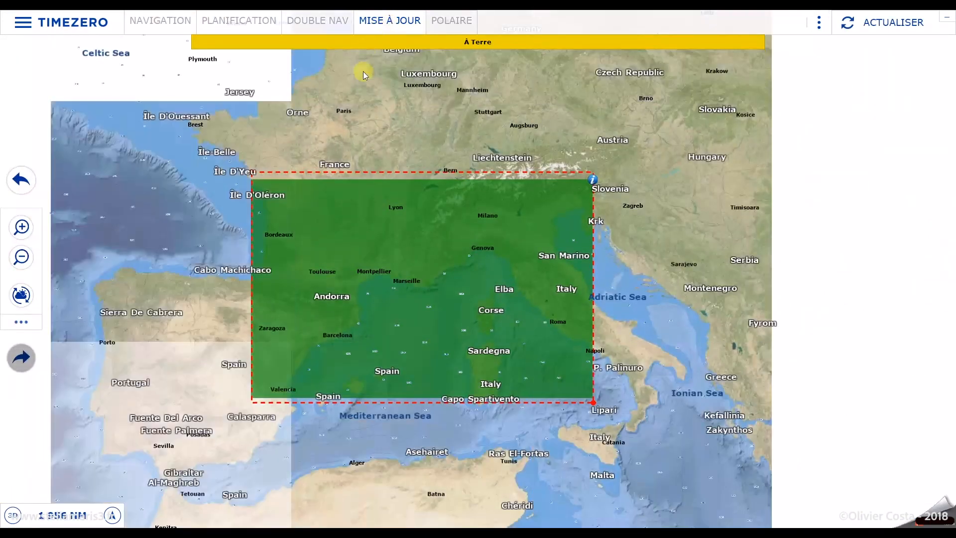
scroll(478, 154, down, 3)
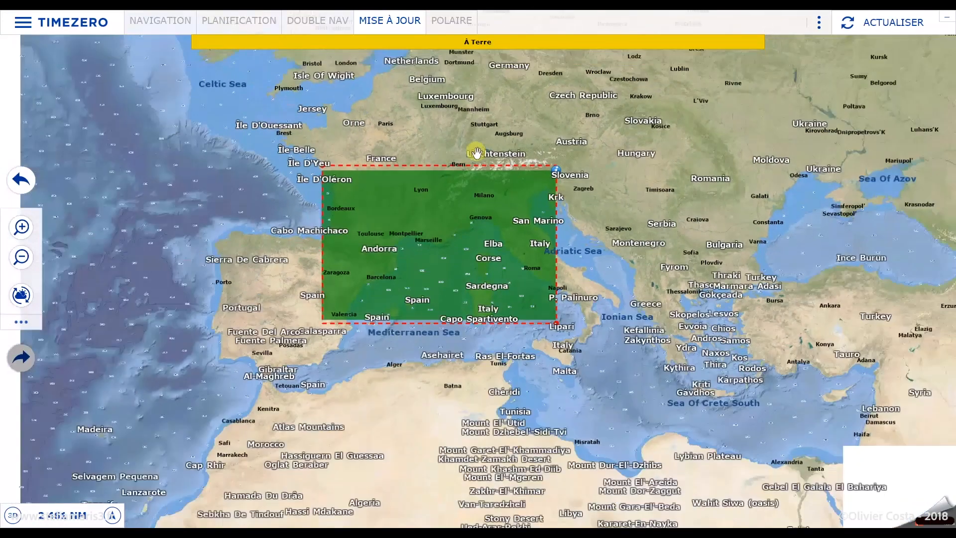
scroll(477, 152, down, 1)
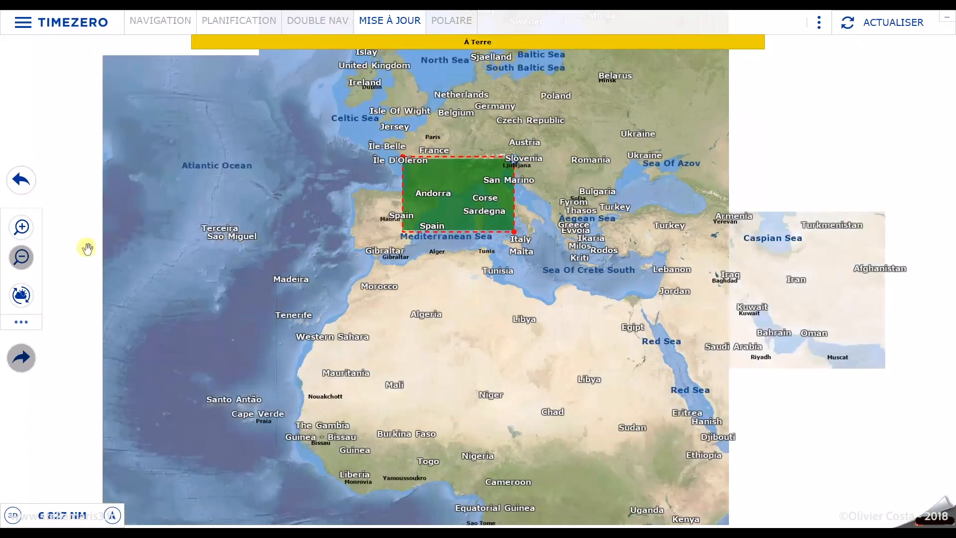
click(20, 227)
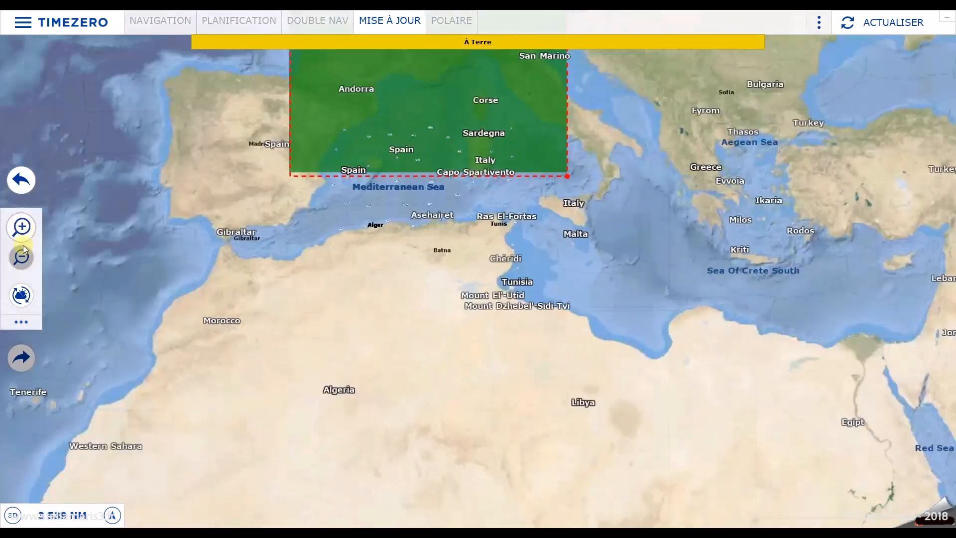
scroll(251, 243, down, 2)
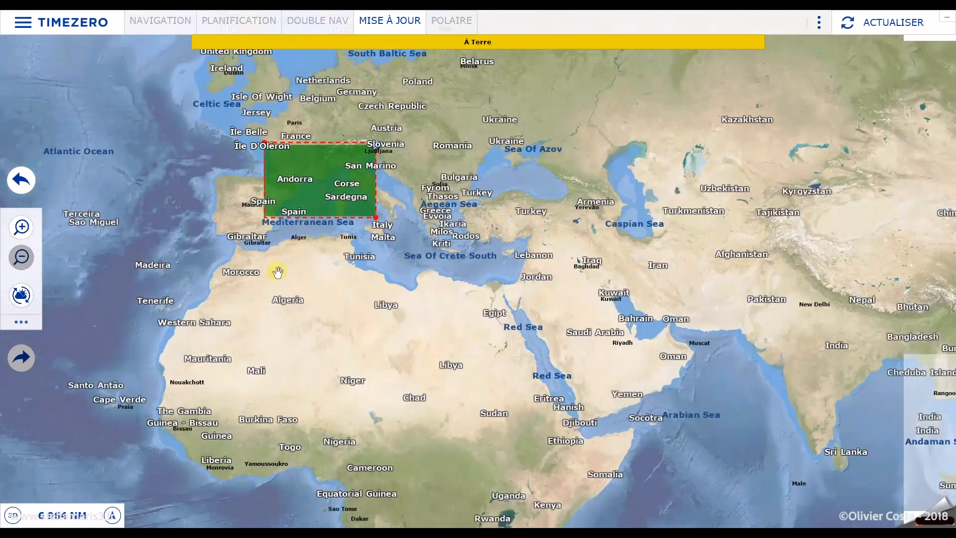
drag(310, 296, 360, 327)
scroll(360, 327, up, 2)
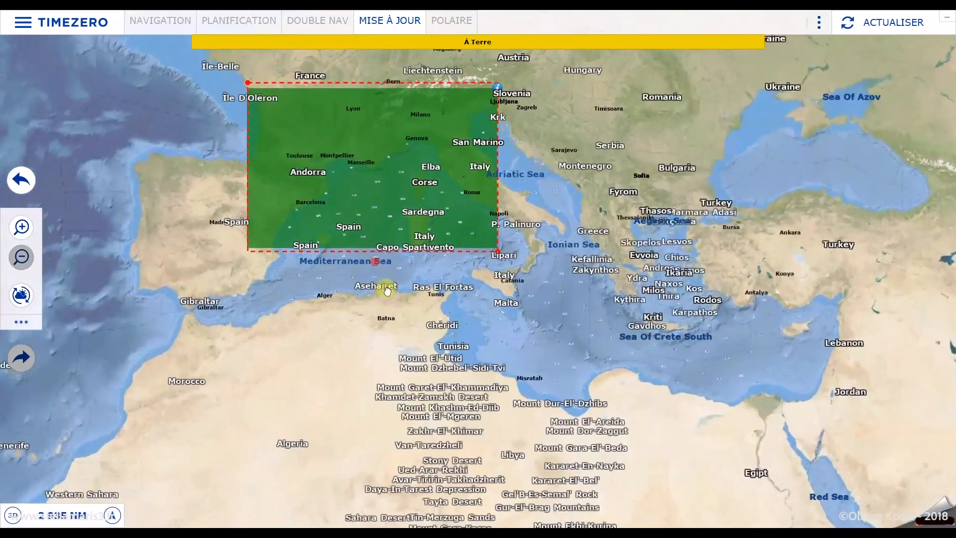
drag(387, 292, 437, 365)
scroll(438, 366, up, 1)
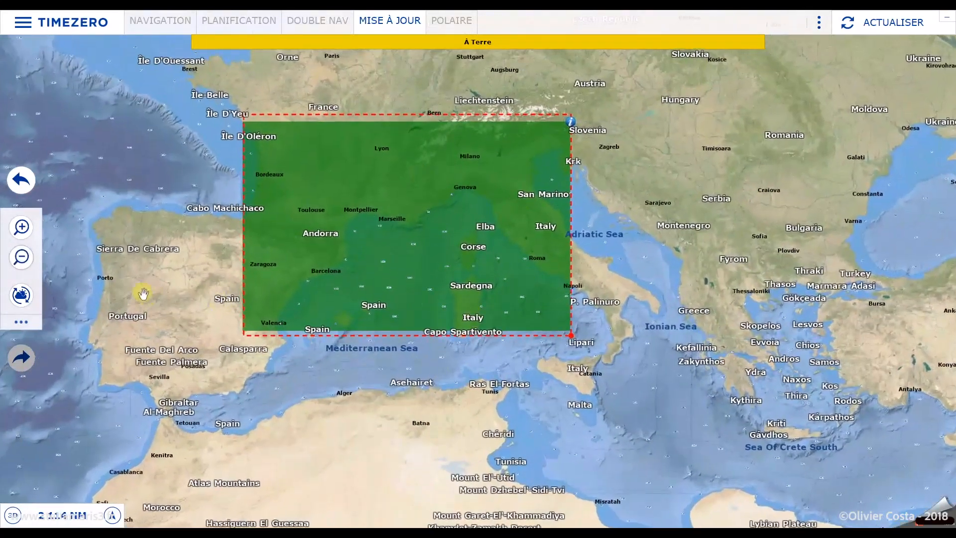
click(21, 297)
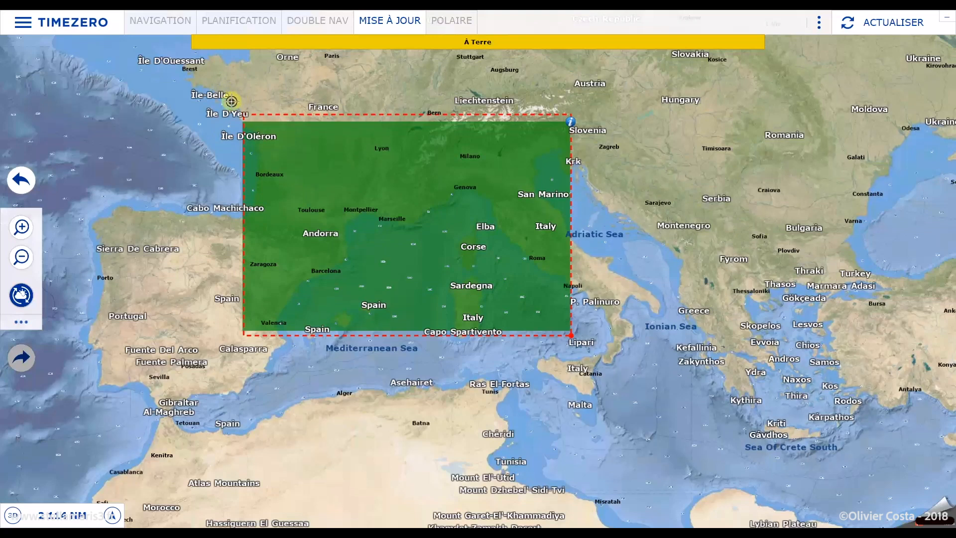
drag(232, 101, 650, 393)
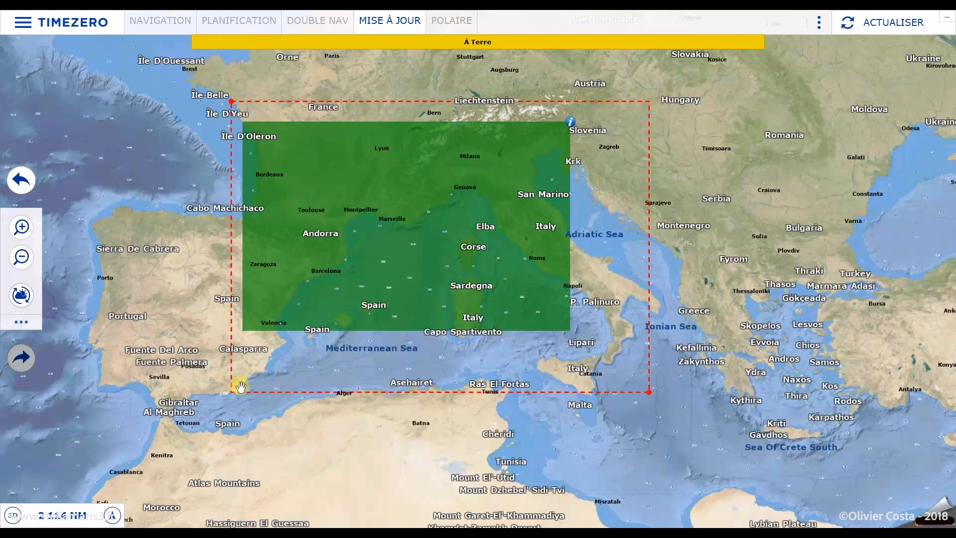
Start the weather update assistant for the selected zone and choose Le monde entier as the coverage.
click(908, 20)
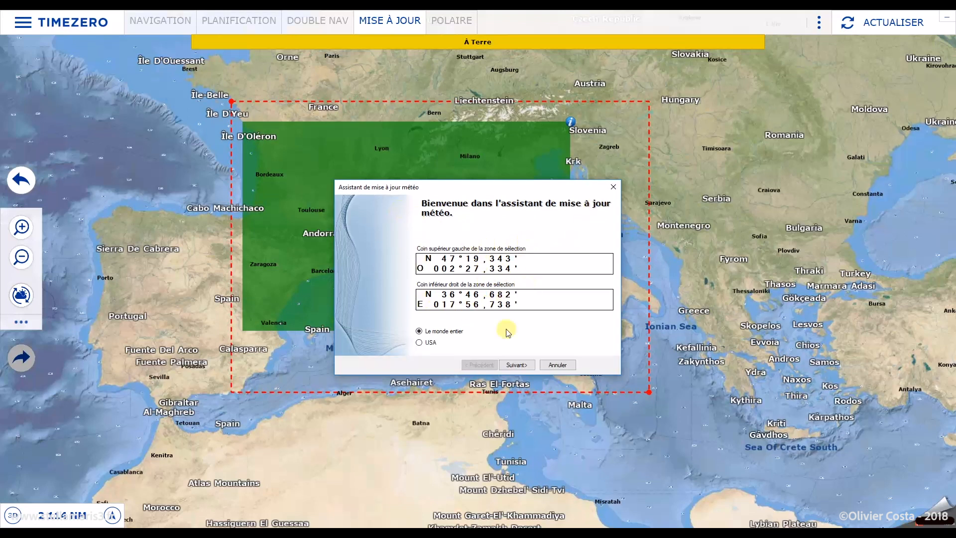
click(419, 343)
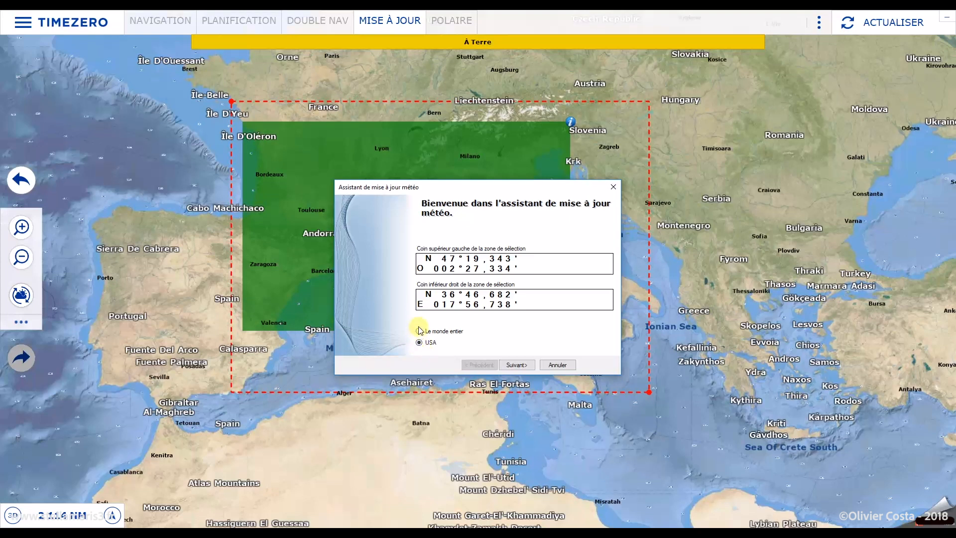
click(420, 333)
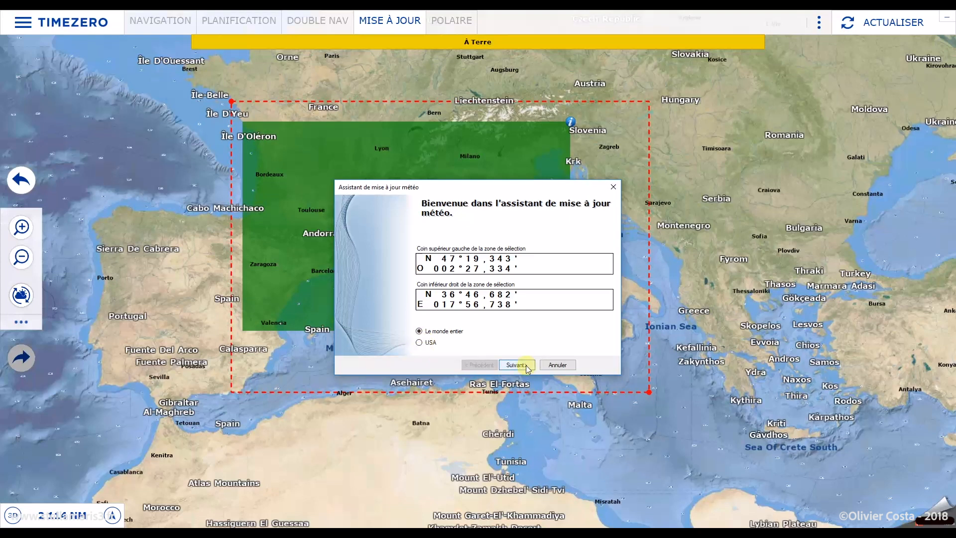
click(516, 365)
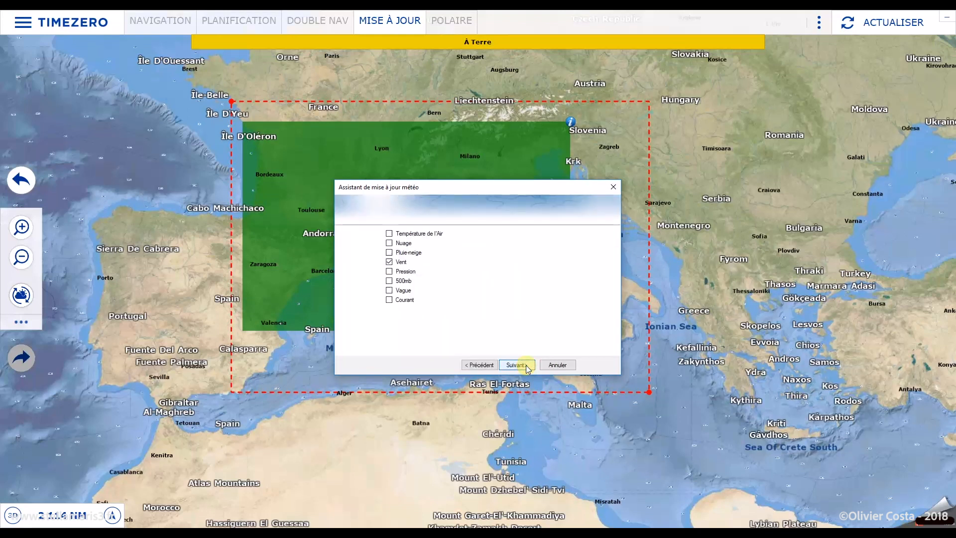
Choose Nuage, Vent, Pression and Courant as the forecast data to request, leaving Vague out.
click(389, 262)
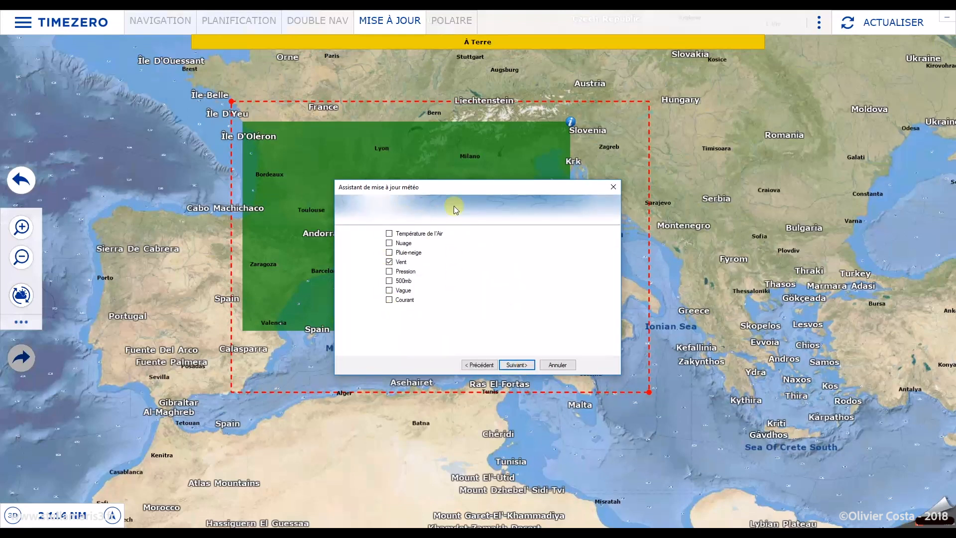
click(390, 291)
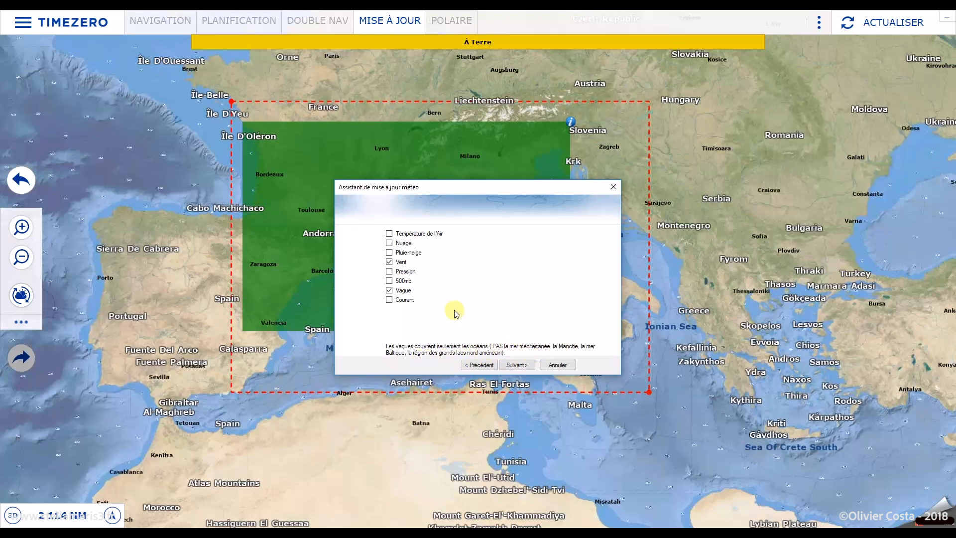
click(389, 291)
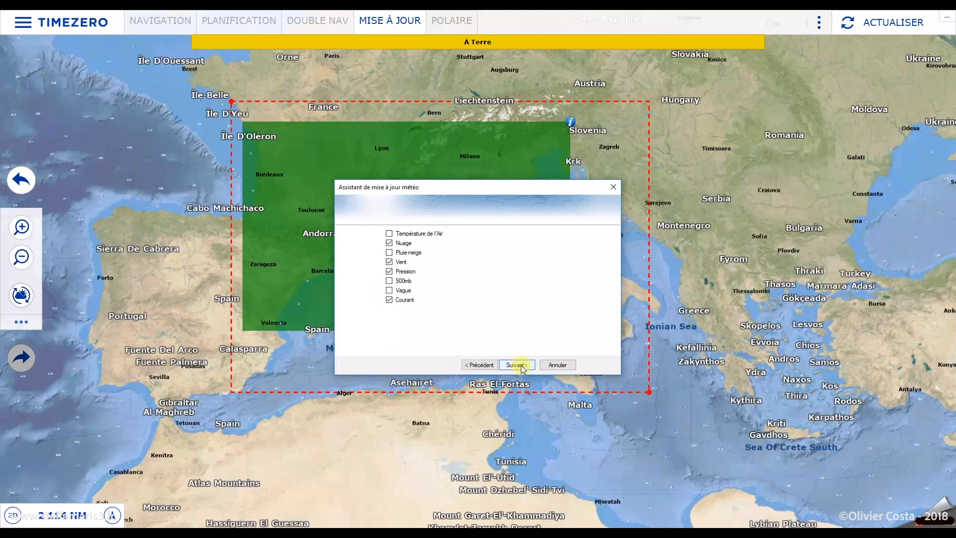
click(517, 365)
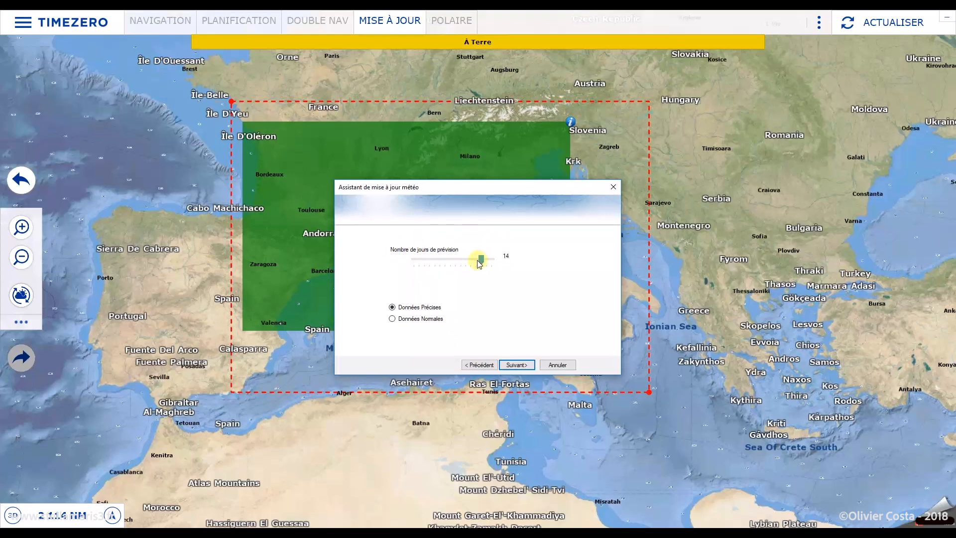
Set the forecast length to 12 days with Données Précises and download the weather file directly by Internet.
drag(481, 262, 471, 265)
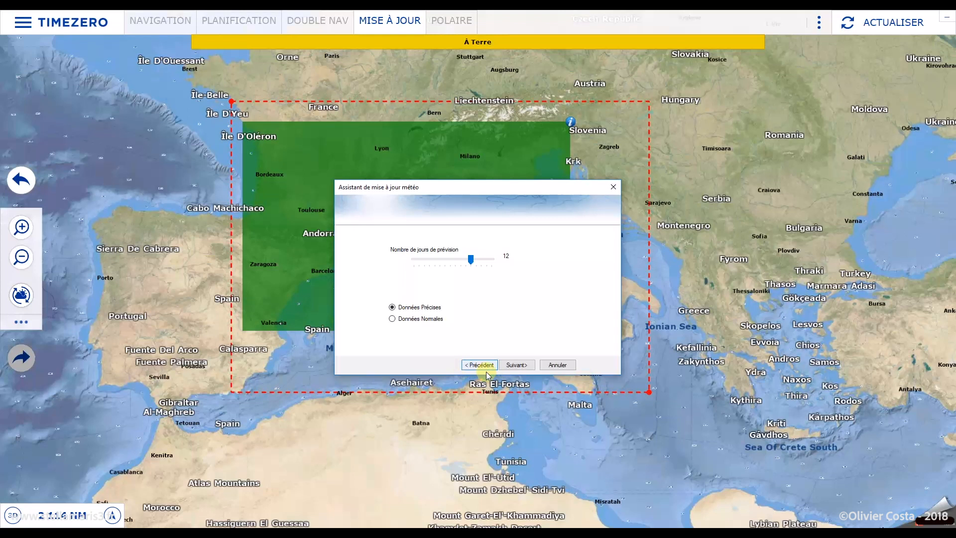
click(527, 365)
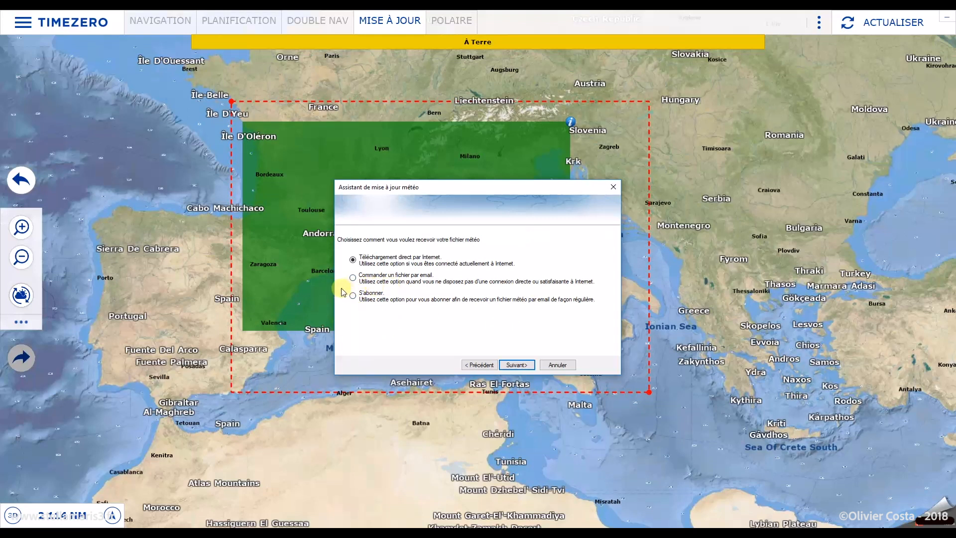
click(517, 365)
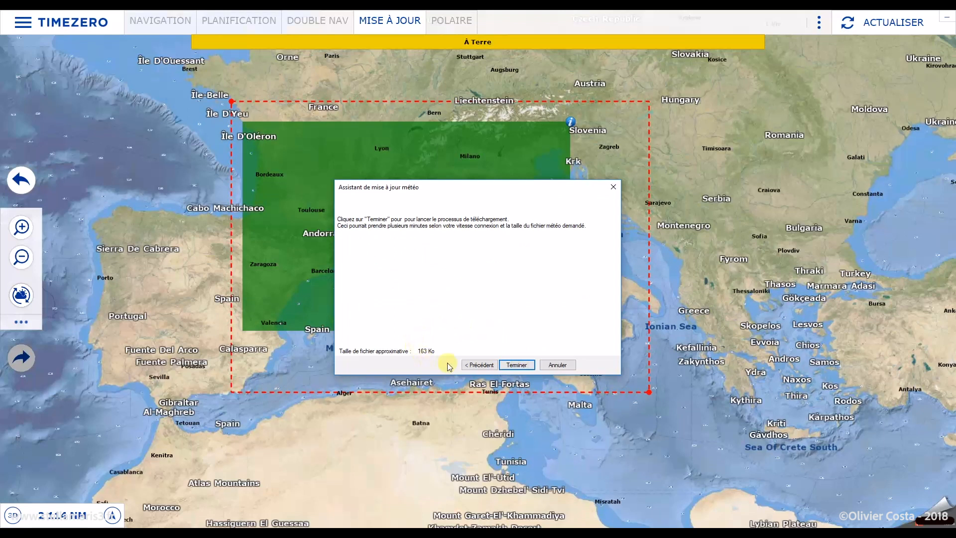
click(529, 366)
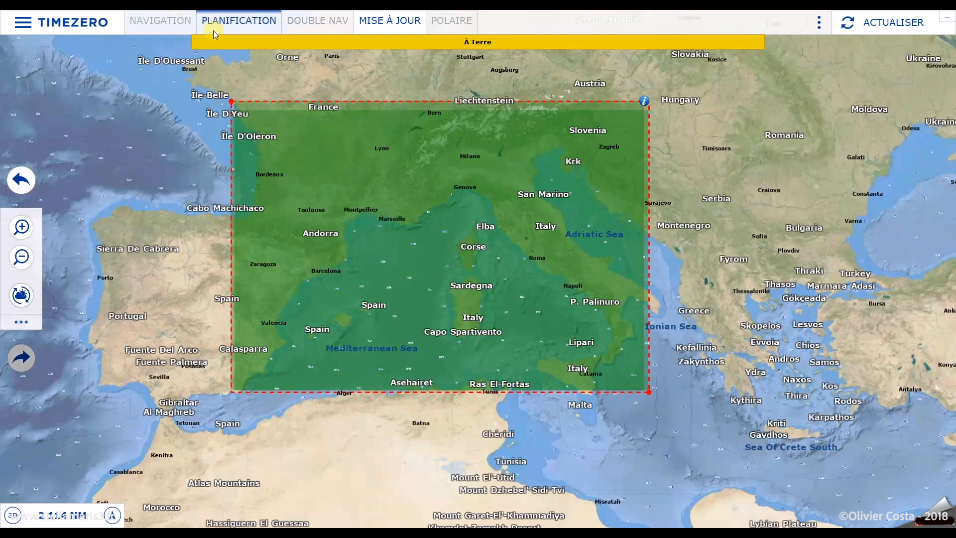
Display the weather layer on the planning chart across the whole western Mediterranean download zone.
click(225, 24)
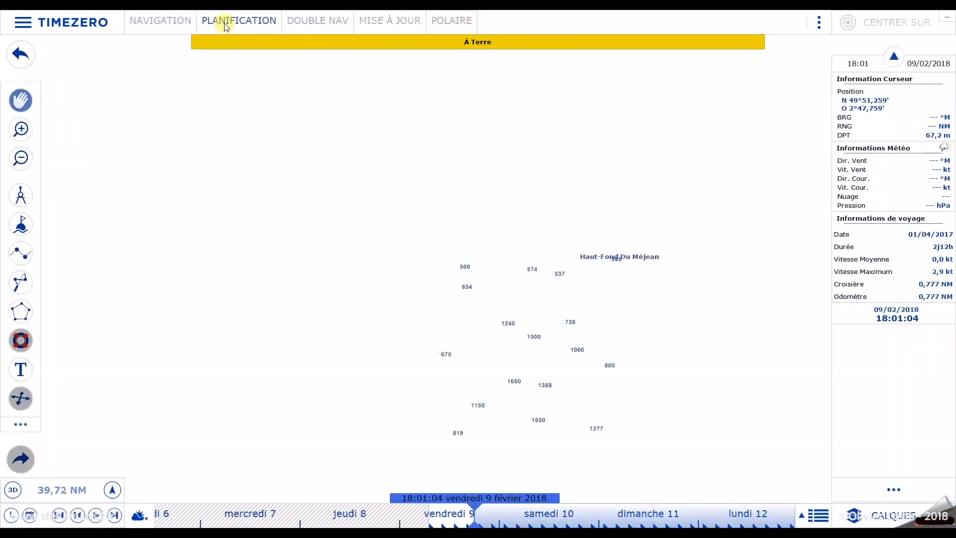
scroll(597, 397, down, 6)
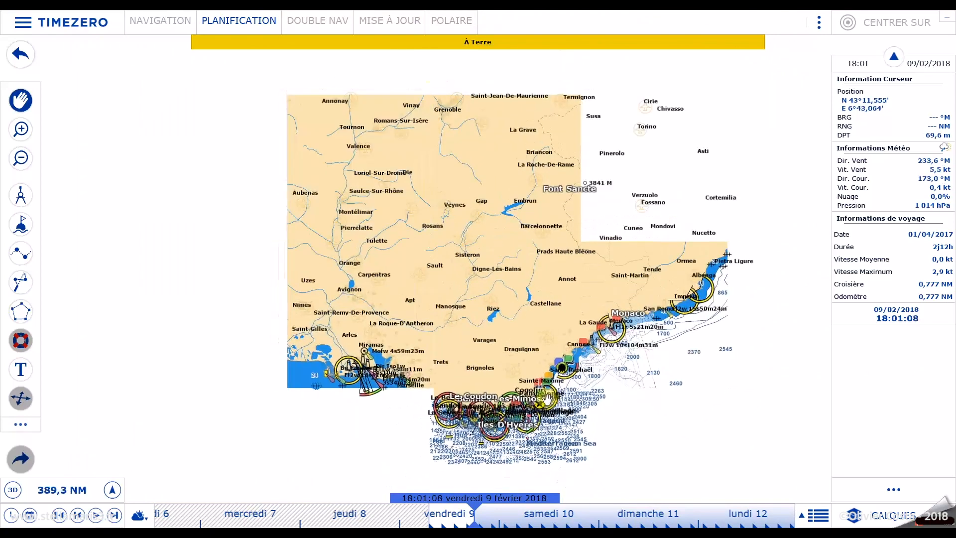
drag(513, 343, 467, 274)
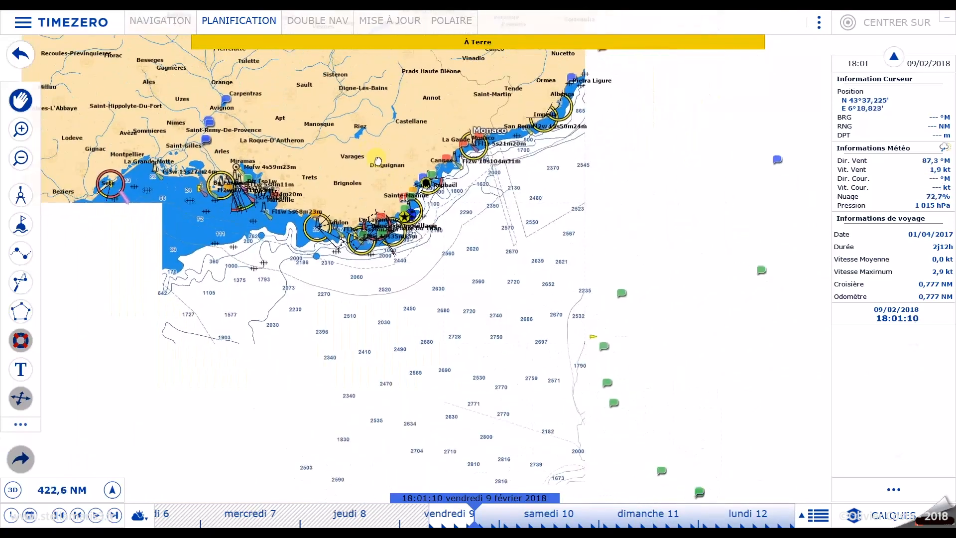
scroll(470, 276, down, 4)
scroll(471, 277, down, 3)
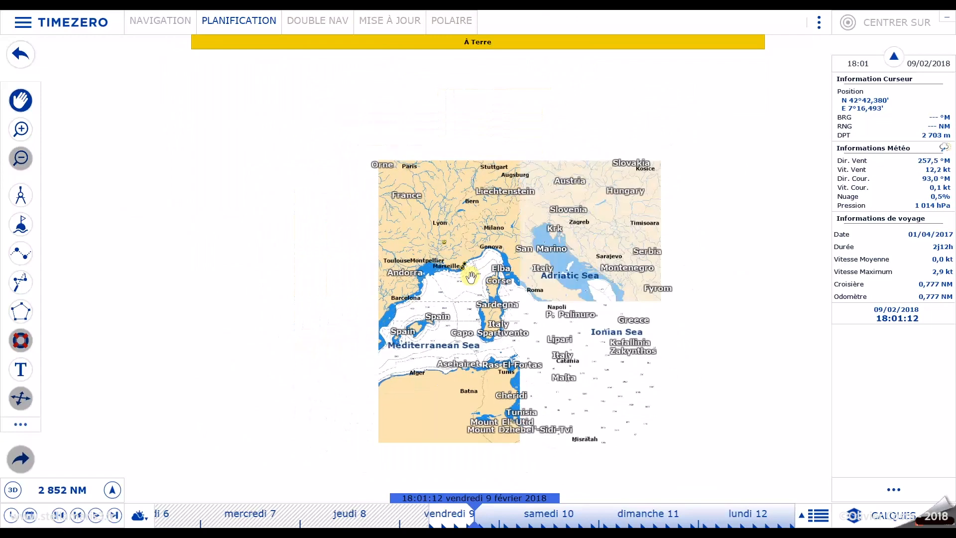
scroll(462, 287, up, 1)
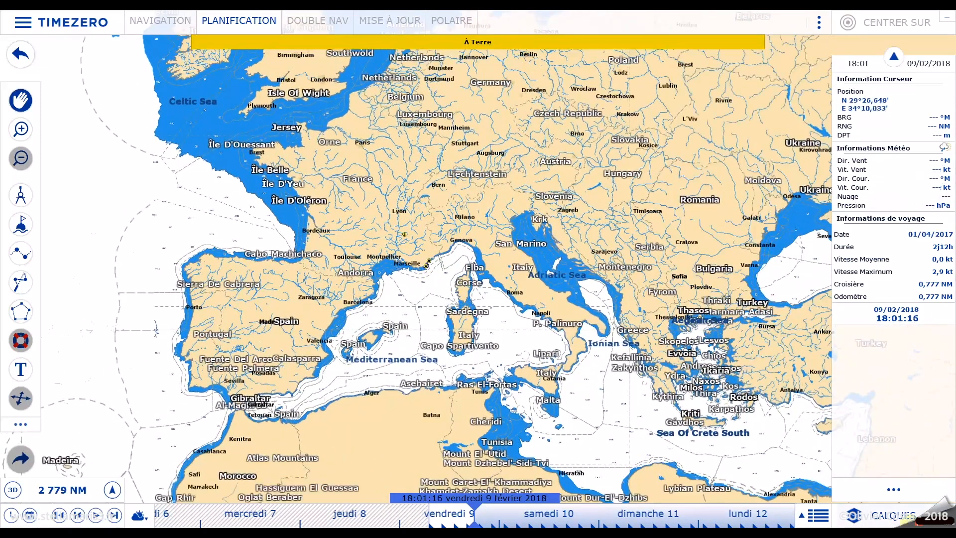
click(887, 516)
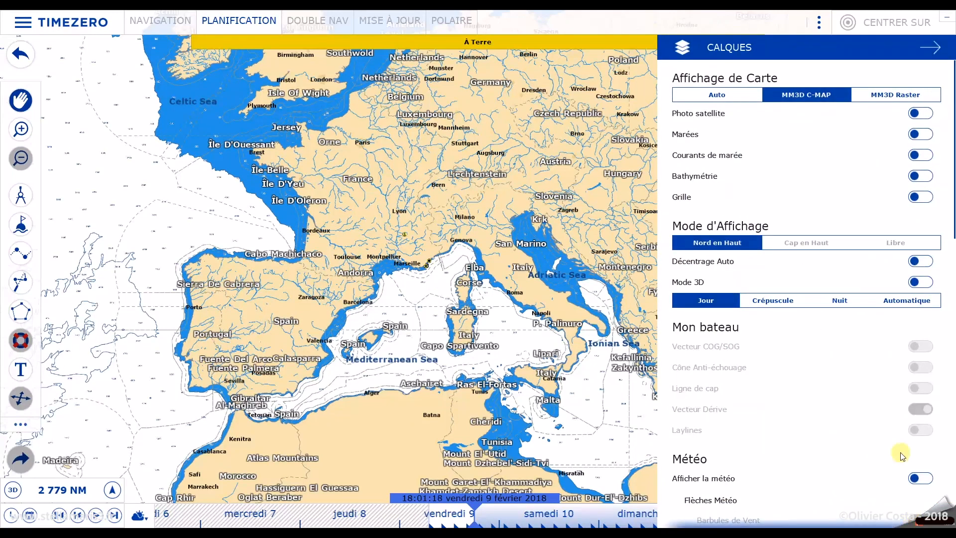
scroll(757, 390, down, 3)
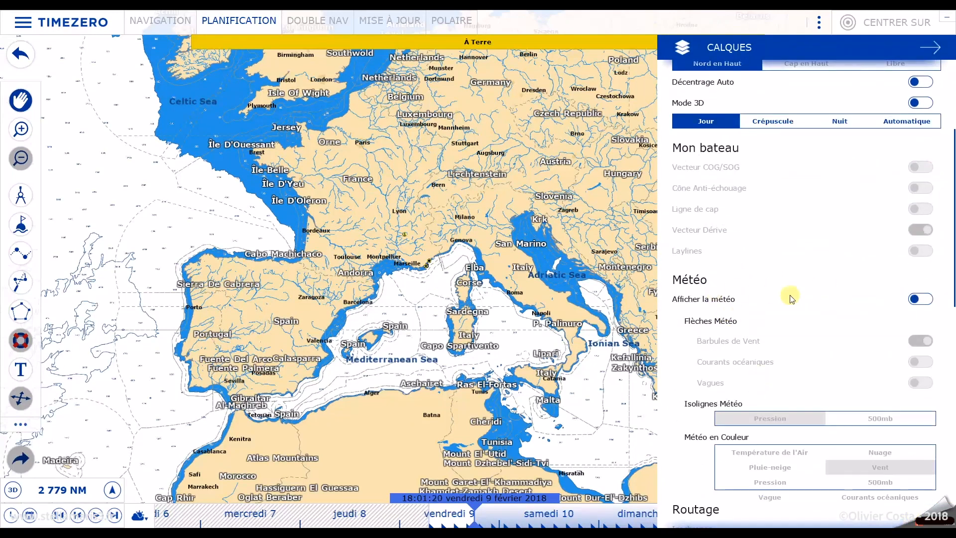
click(922, 300)
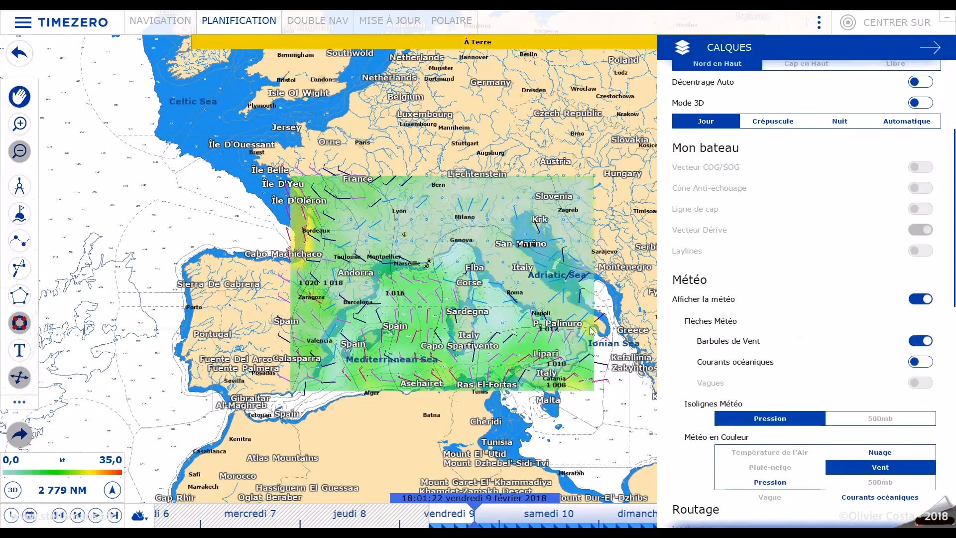
Hide the wind barbs around Corsica and Sardinia and display them again.
drag(426, 289, 402, 287)
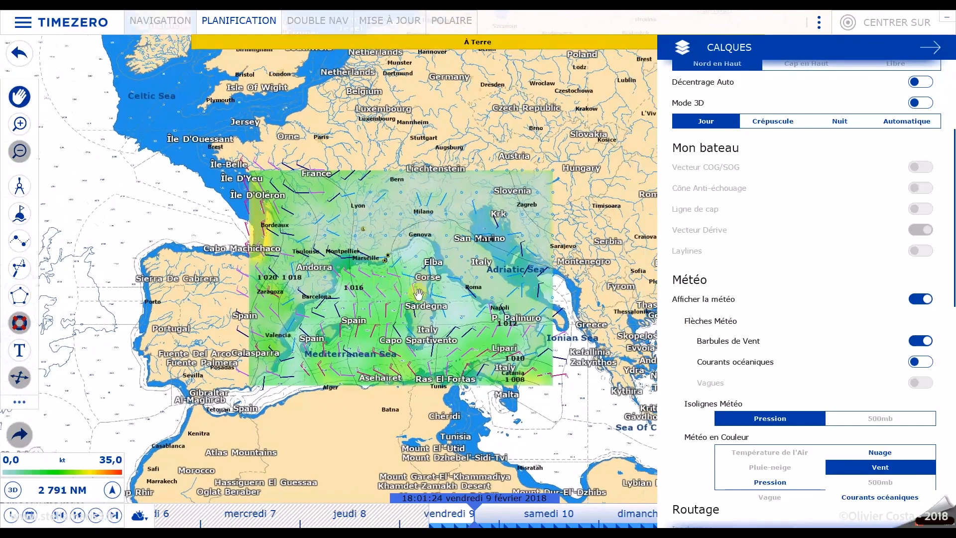
scroll(401, 287, up, 3)
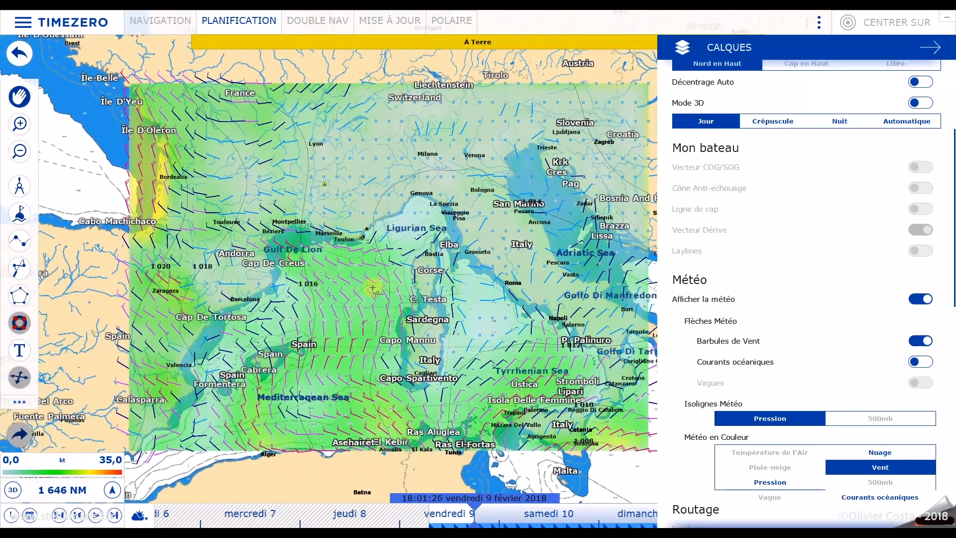
drag(402, 273, 369, 296)
scroll(369, 296, up, 3)
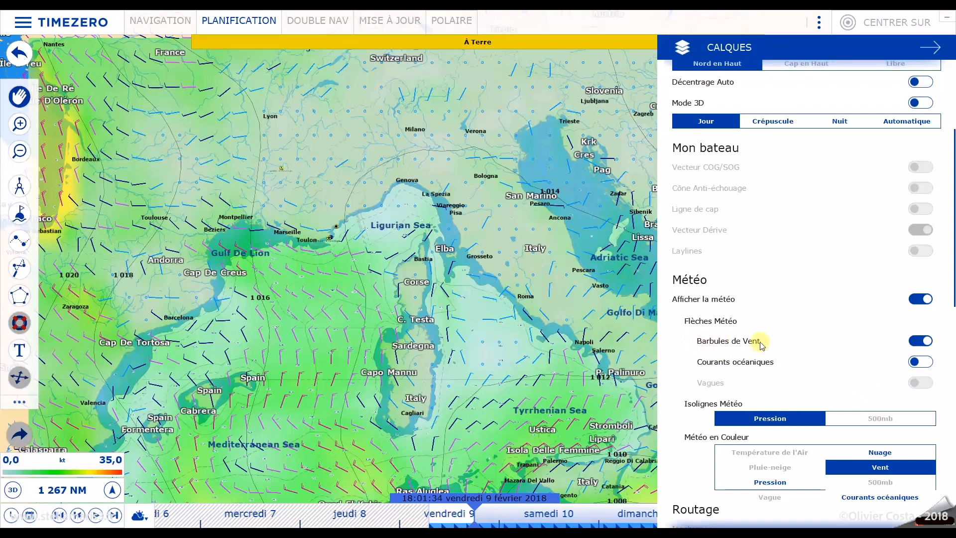
click(919, 341)
click(918, 342)
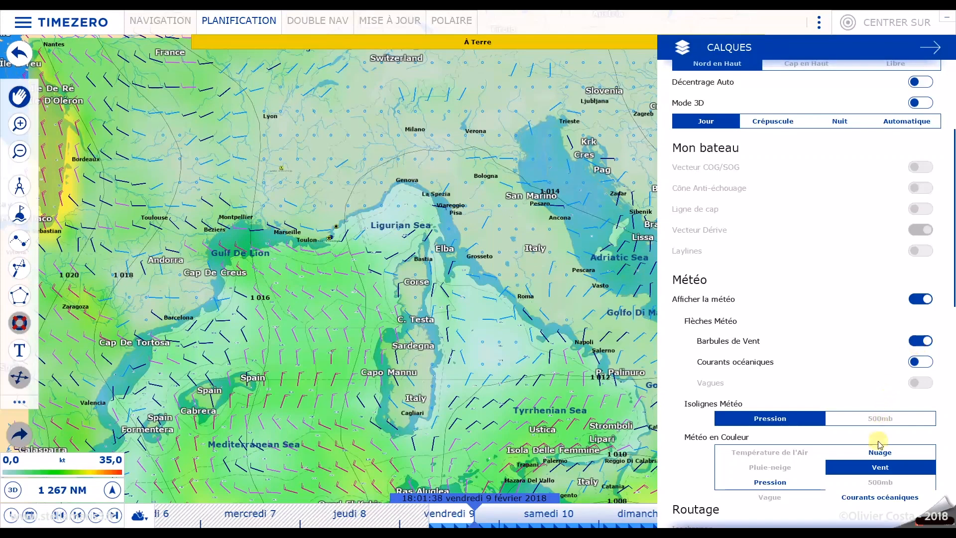
Replace the Vent colour overlay of the weather layer with the Pression colour overlay.
click(877, 467)
click(878, 470)
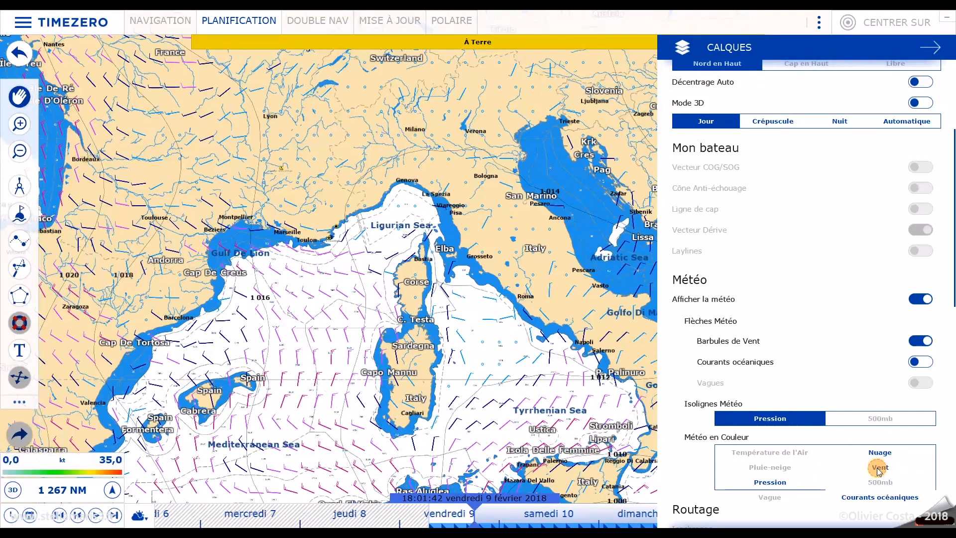
click(779, 482)
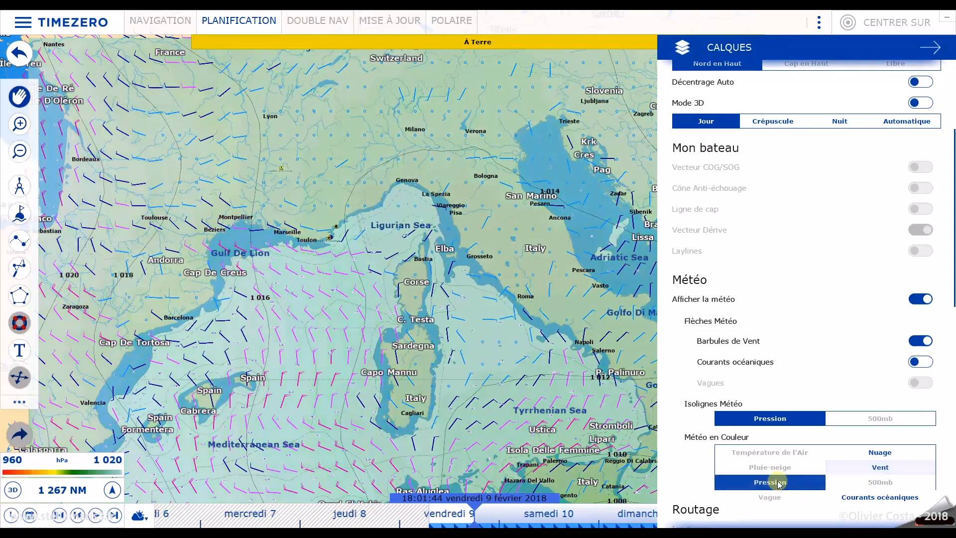
Swap the Pression colour overlay for the Nuage overlay, then switch the weather layer back to the Vent colour overlay.
click(782, 485)
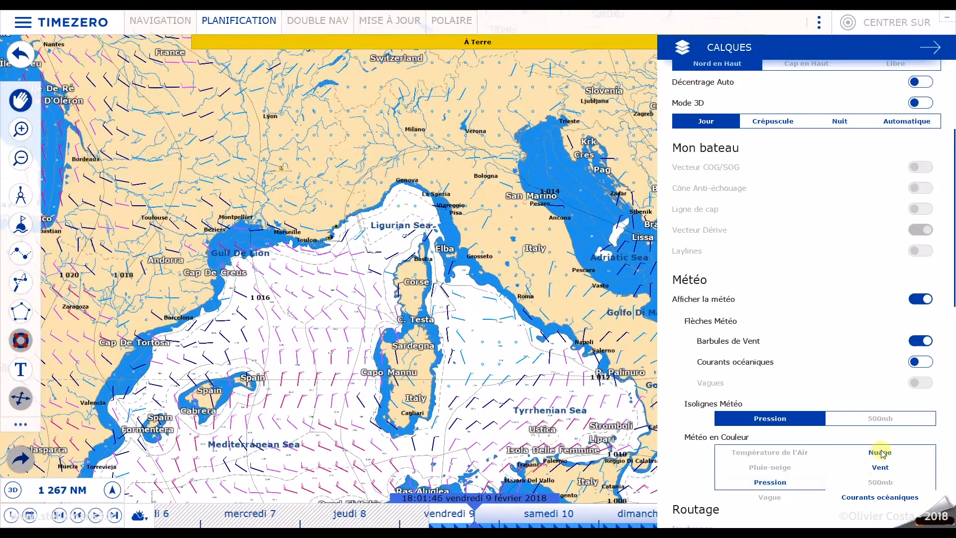
click(881, 452)
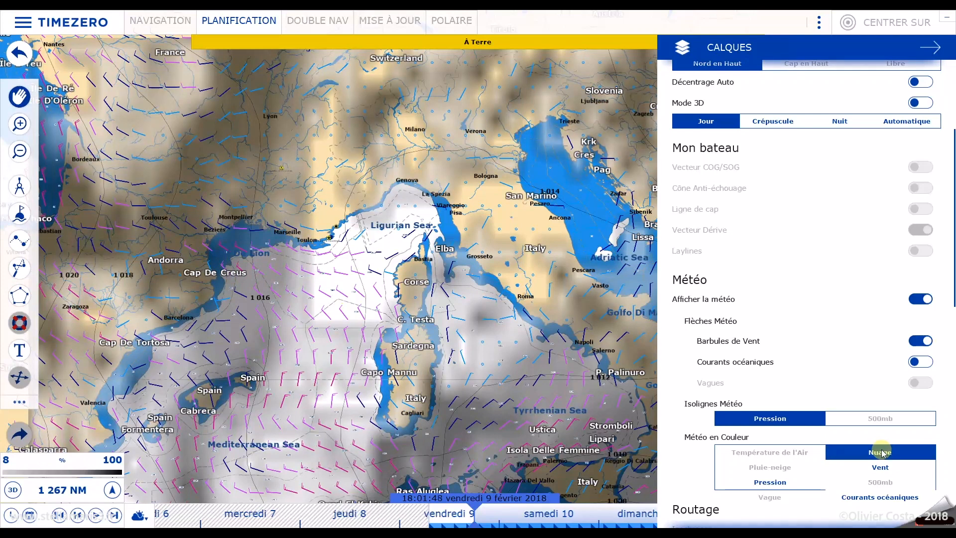
click(882, 454)
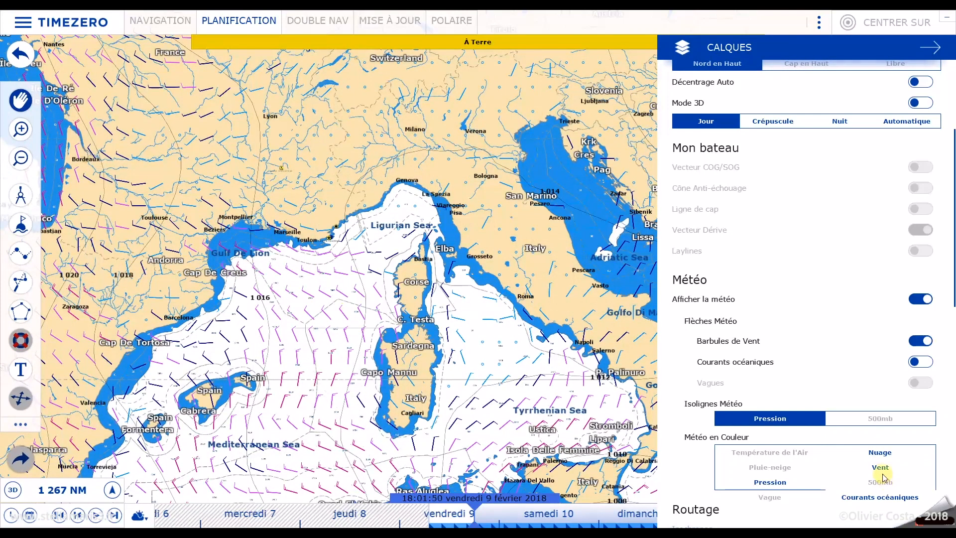
click(881, 469)
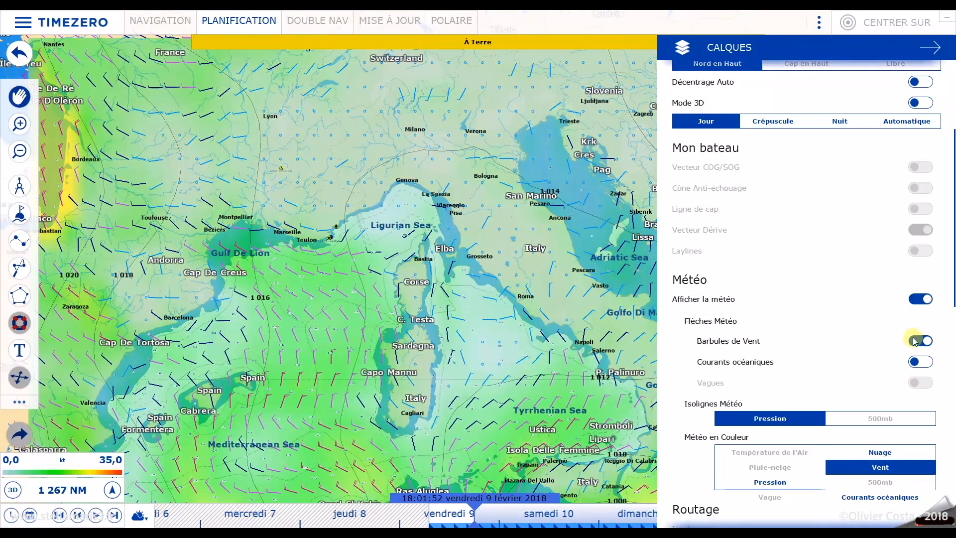
Display the Courants océaniques arrows with the wind barbs and play the forecast animation around Corsica.
click(914, 341)
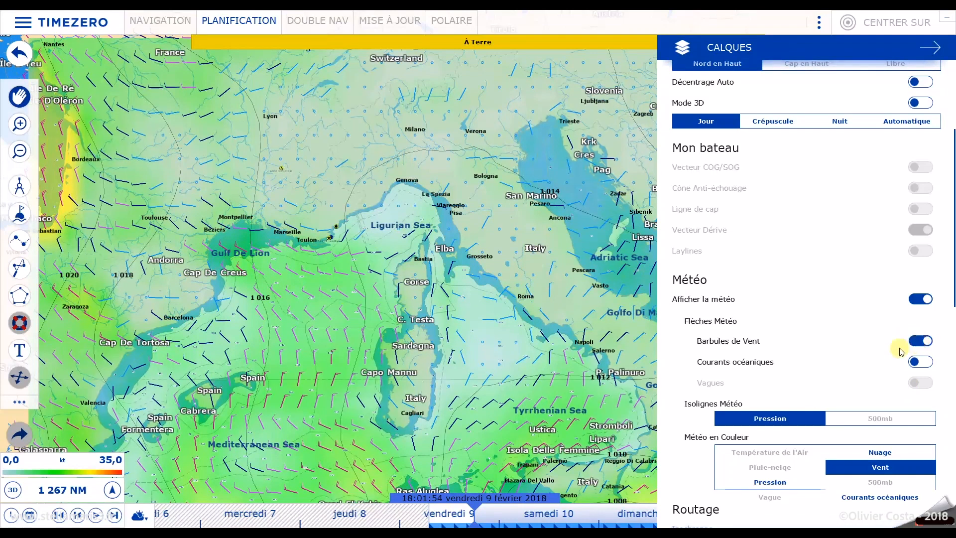
click(930, 363)
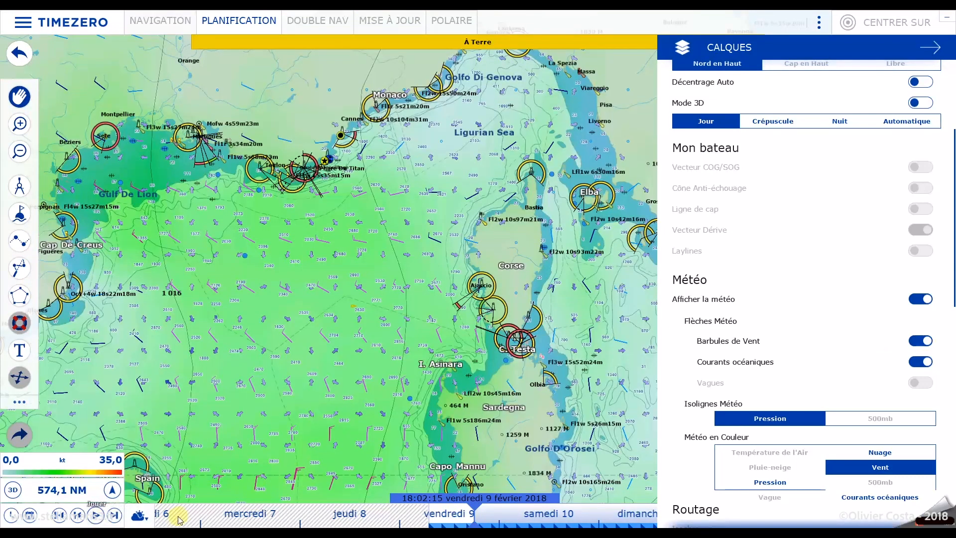
click(95, 514)
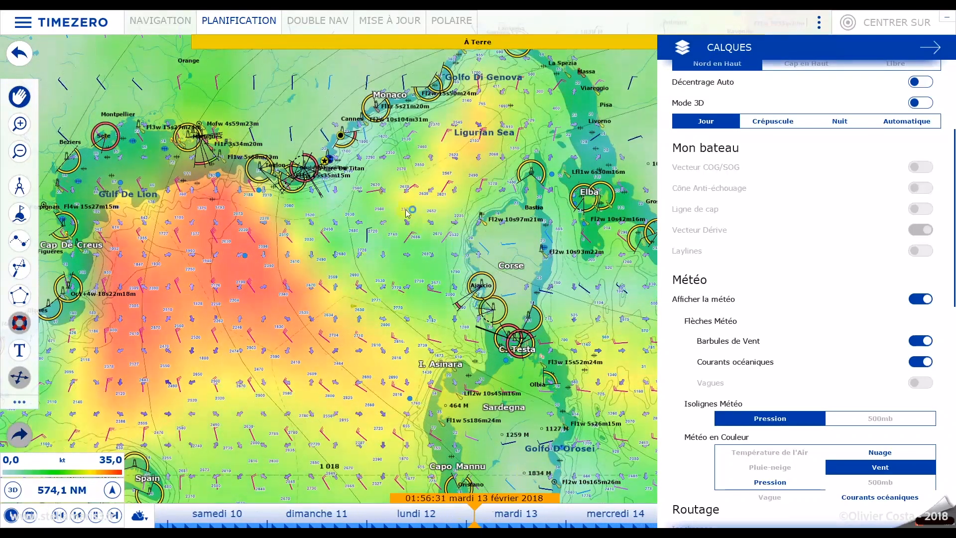
Hide the whole weather layer on the planning chart and display it again.
click(929, 300)
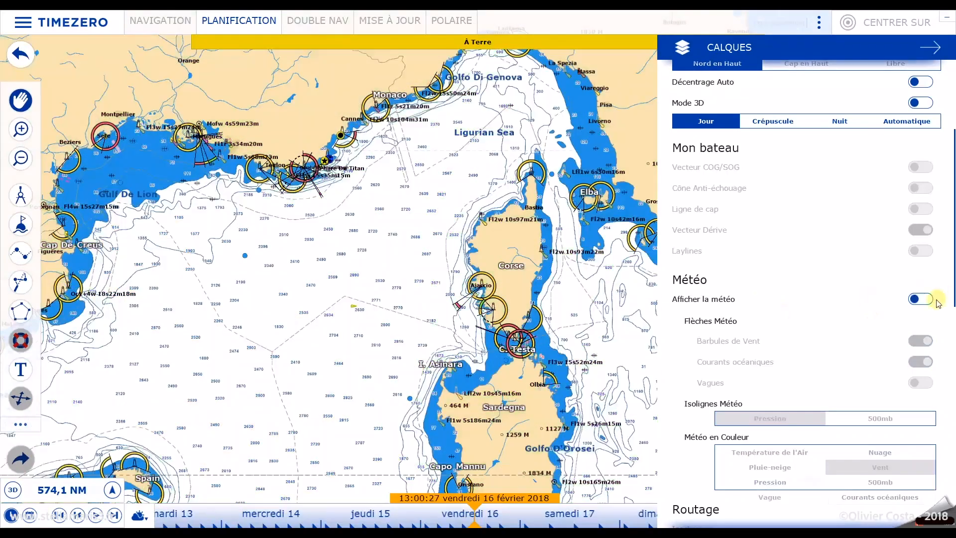
click(929, 300)
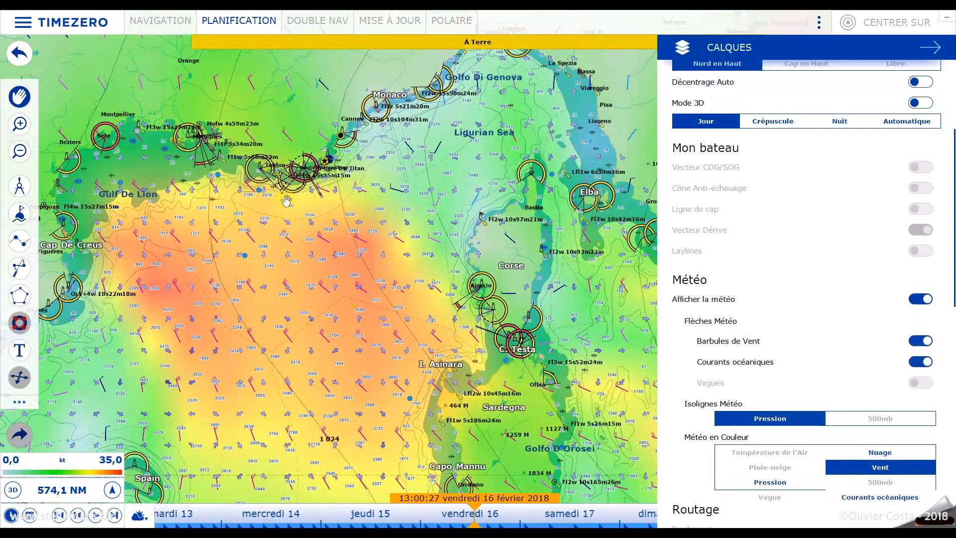
Define a new weather download zone in the Atlantic west of Gibraltar, from about N 39°06' O 016°34' to N 32°51' O 004°11'.
click(404, 25)
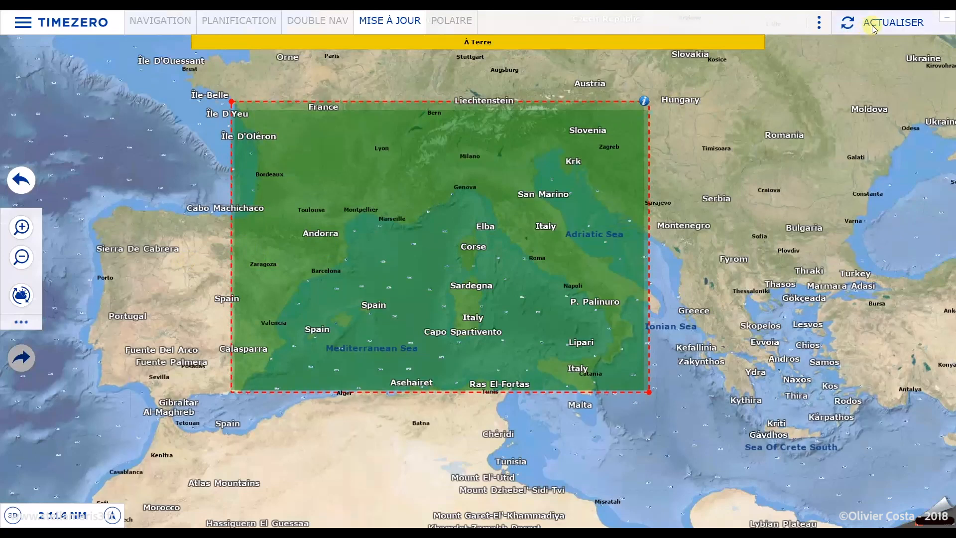
scroll(207, 316, down, 2)
drag(184, 309, 362, 306)
click(20, 302)
click(227, 317)
mouse_move(265, 317)
mouse_down()
mouse_move(383, 360)
mouse_move(387, 418)
mouse_up()
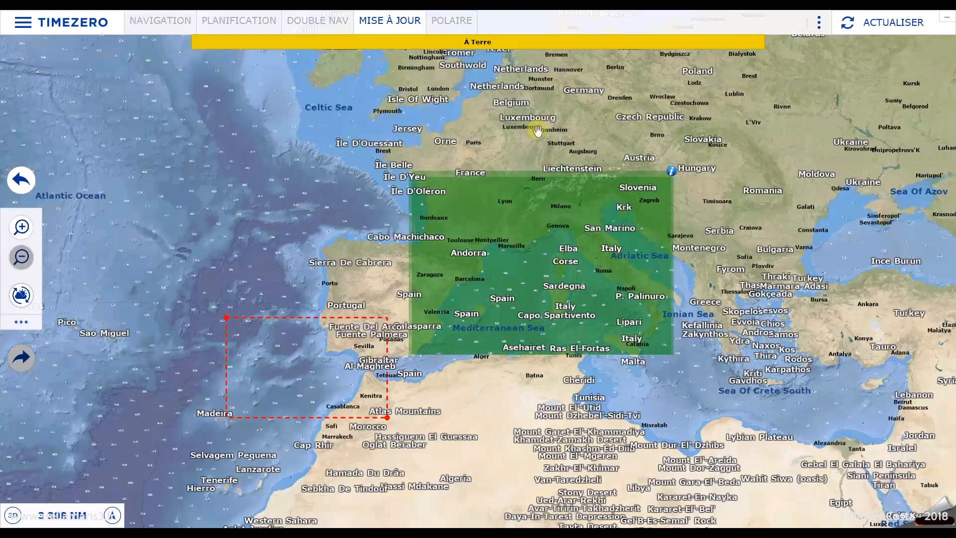
Check the data types and forecast dates of the weather file already downloaded for the western Mediterranean.
click(672, 172)
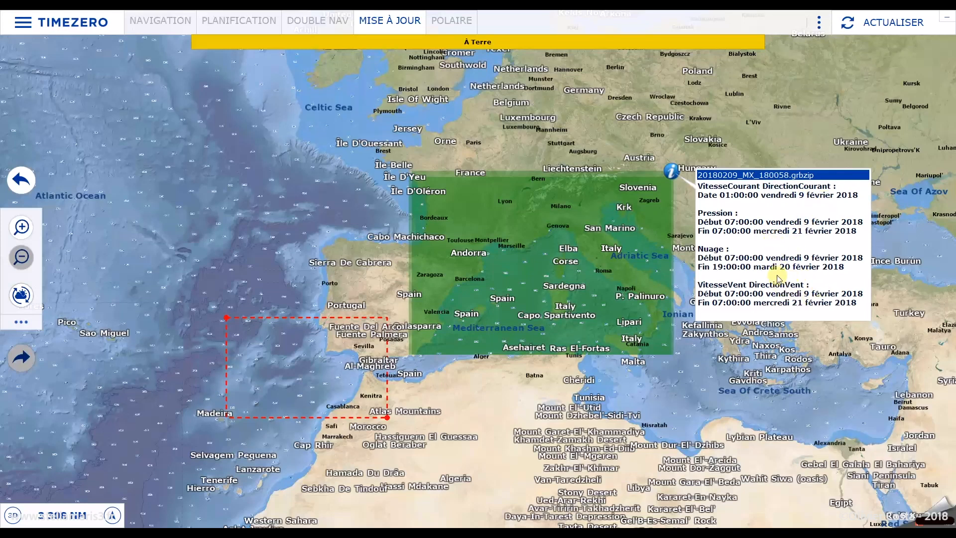
click(671, 171)
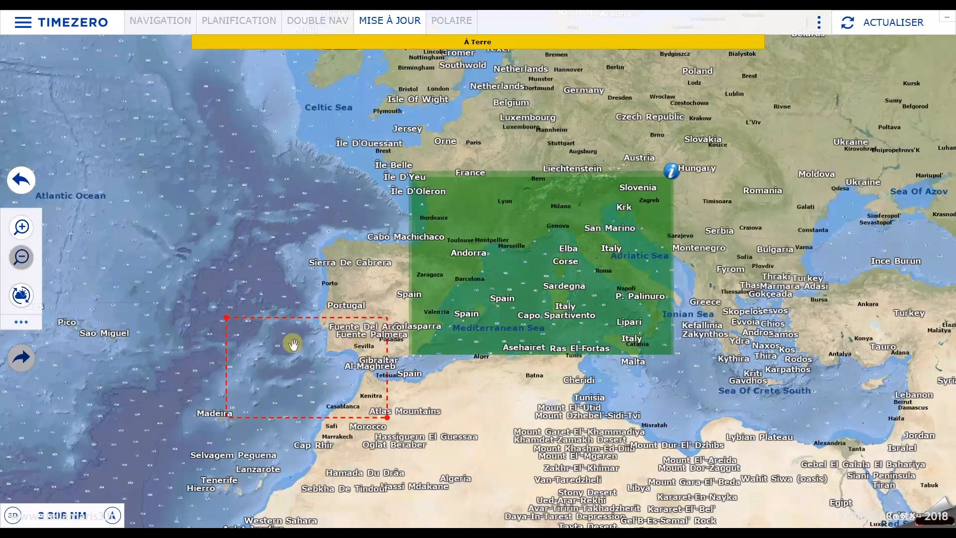
Start a weather update for the new Atlantic zone with Le monde entier and add Vague to the requested data.
click(890, 24)
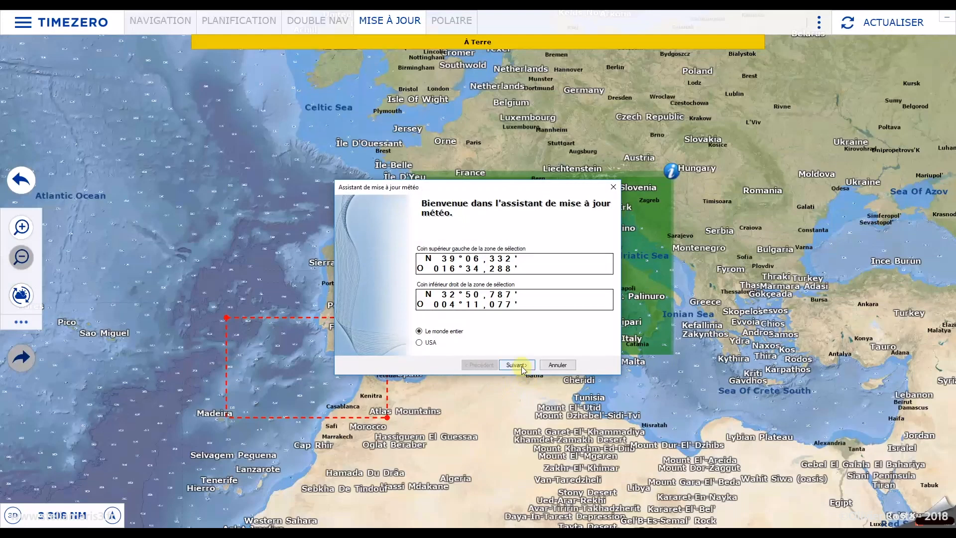
click(520, 367)
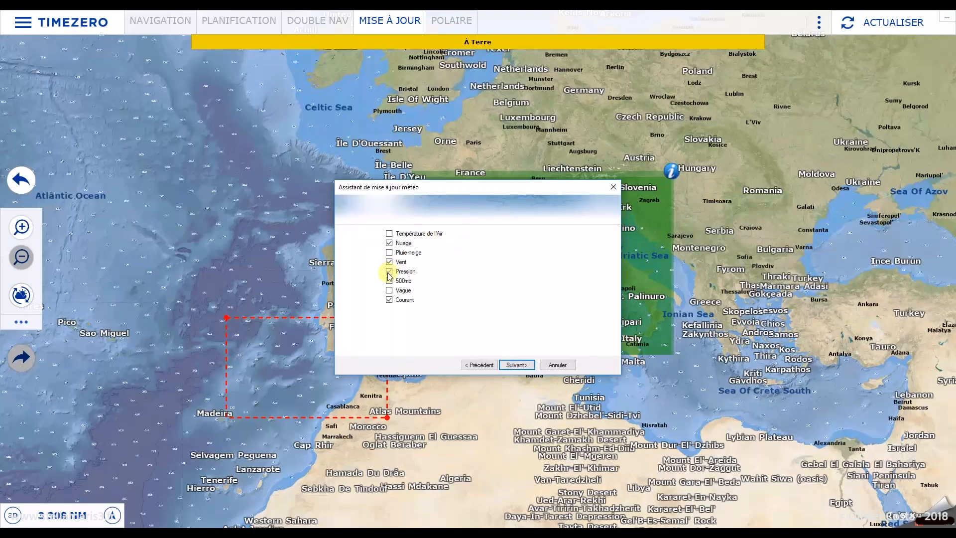
click(389, 291)
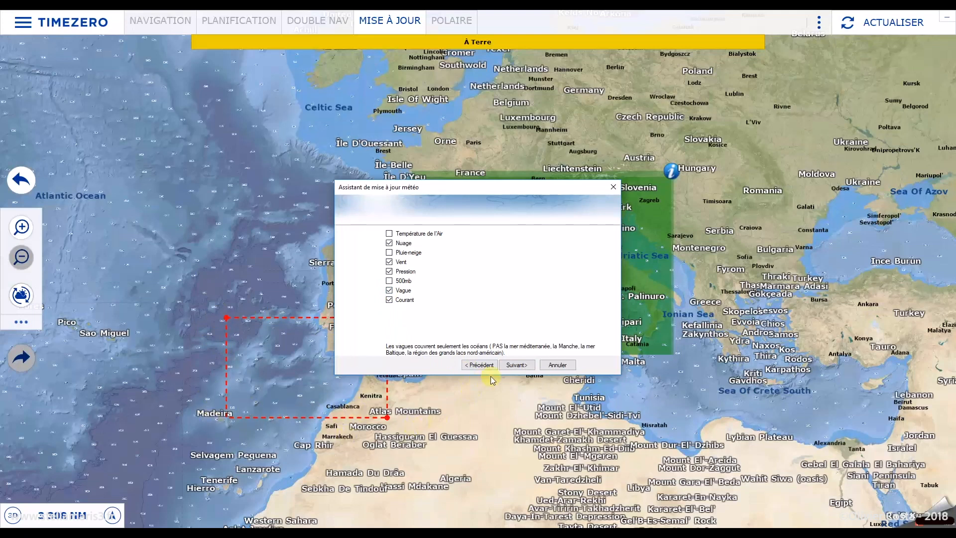
click(518, 365)
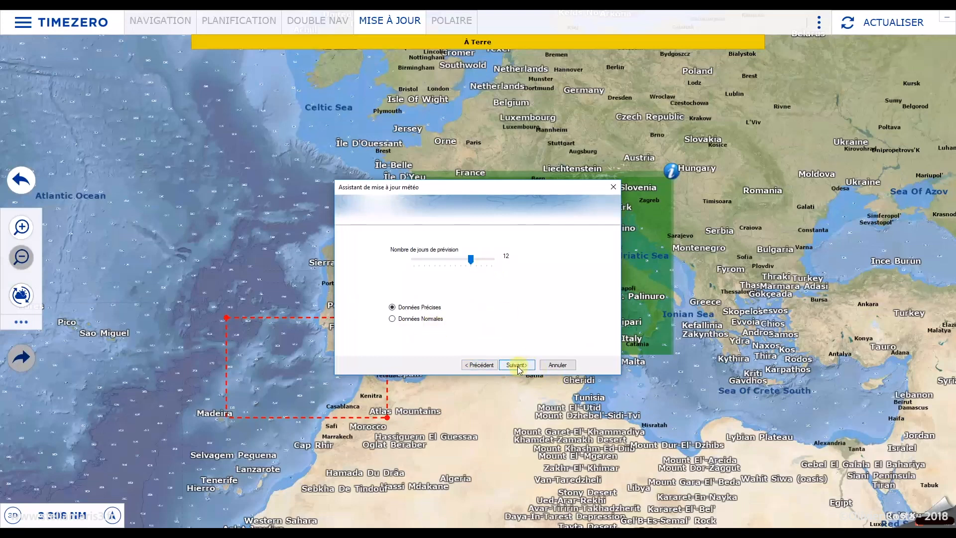
Accept 12 forecast days with Données Précises and order the file by email with zip compression (.grbzip).
click(518, 366)
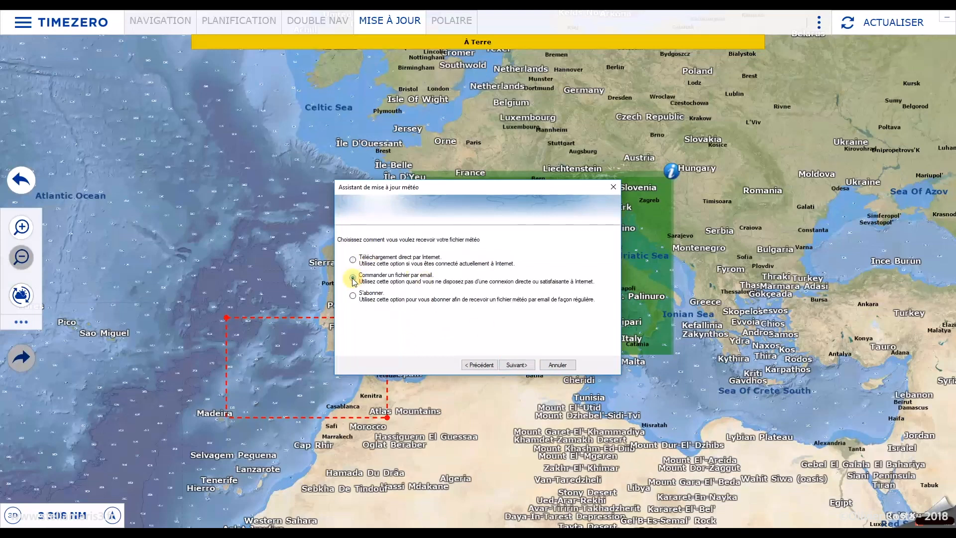
click(519, 364)
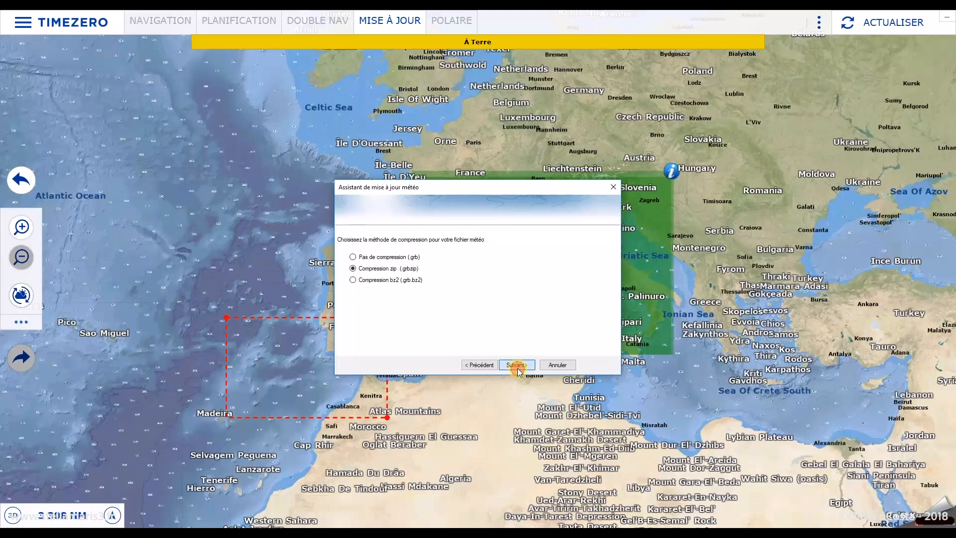
click(517, 365)
click(517, 365)
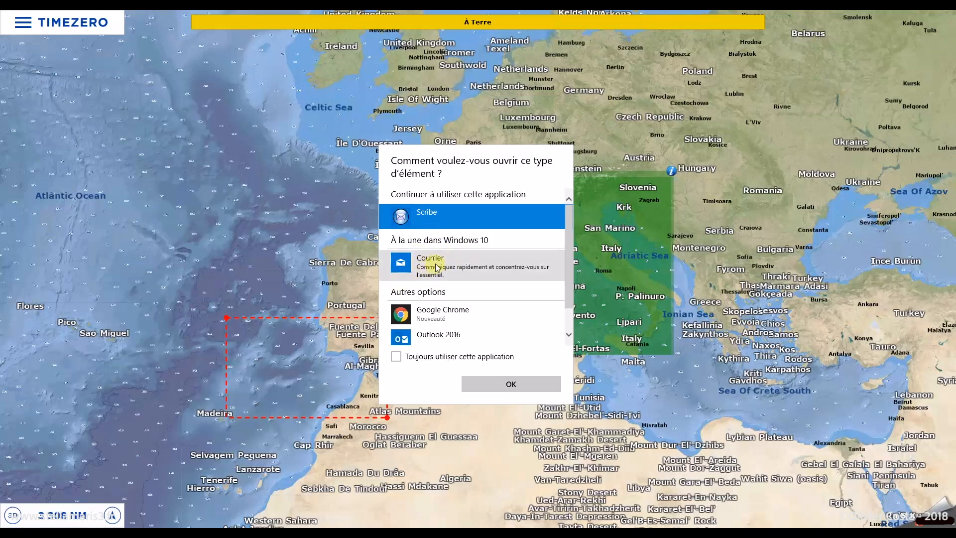
Open the generated Grib request in the Scribe mail program, send it to the weather service and close the mail window.
click(408, 216)
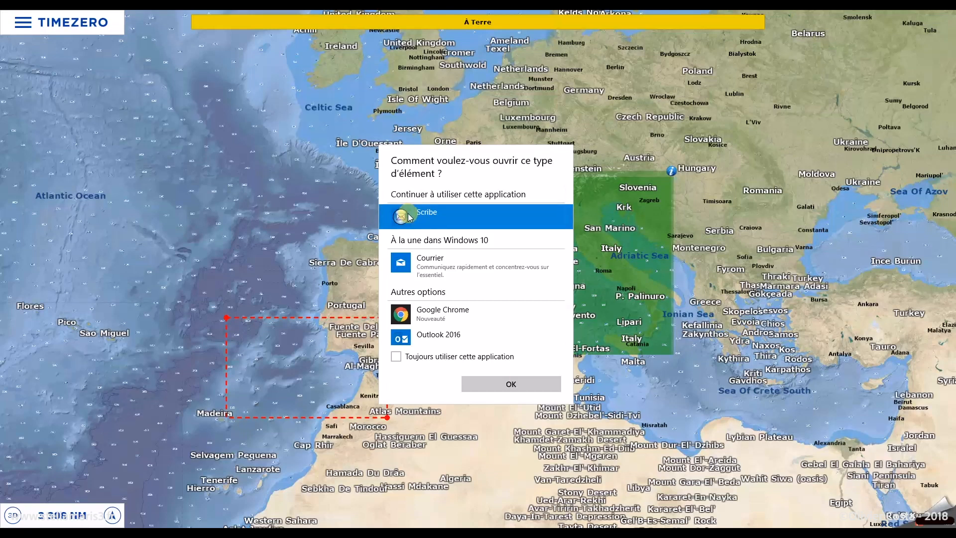
click(550, 385)
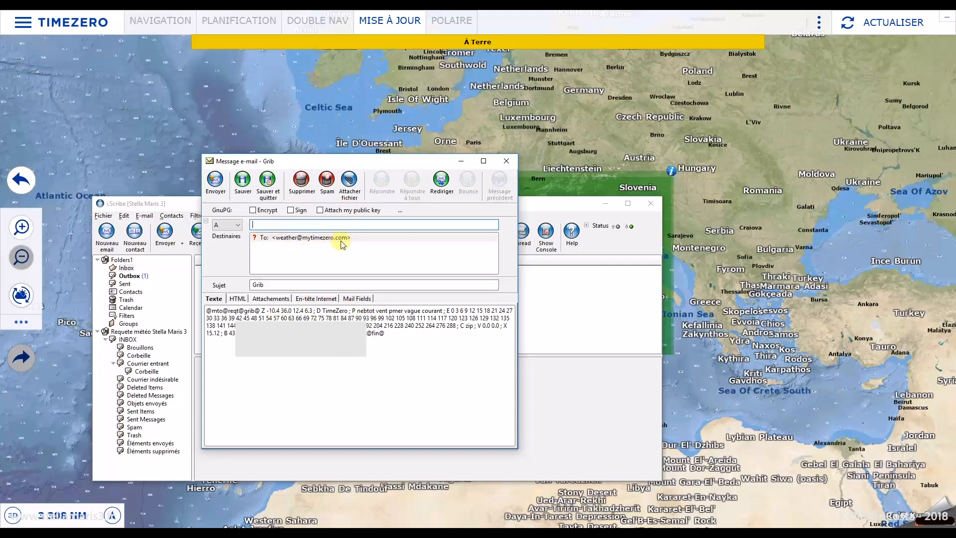
click(215, 179)
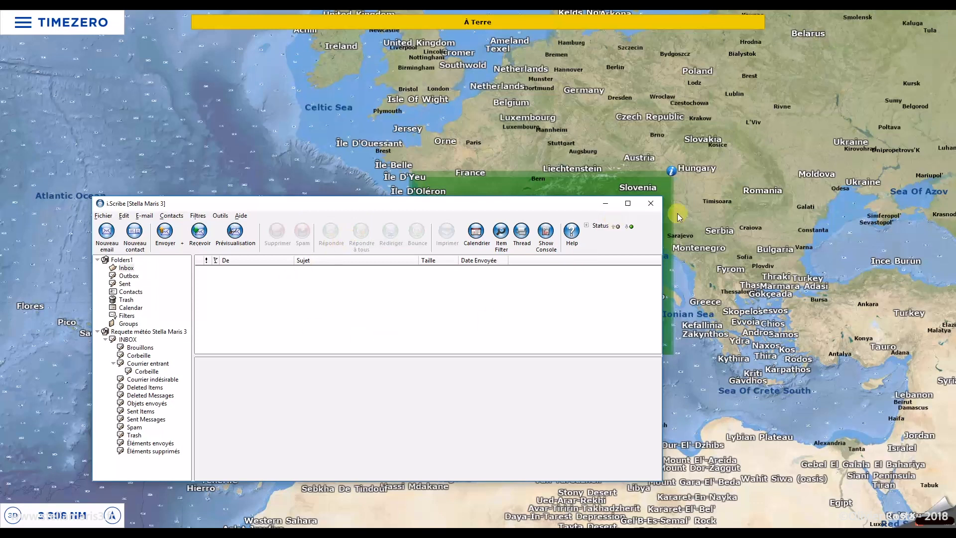
click(653, 204)
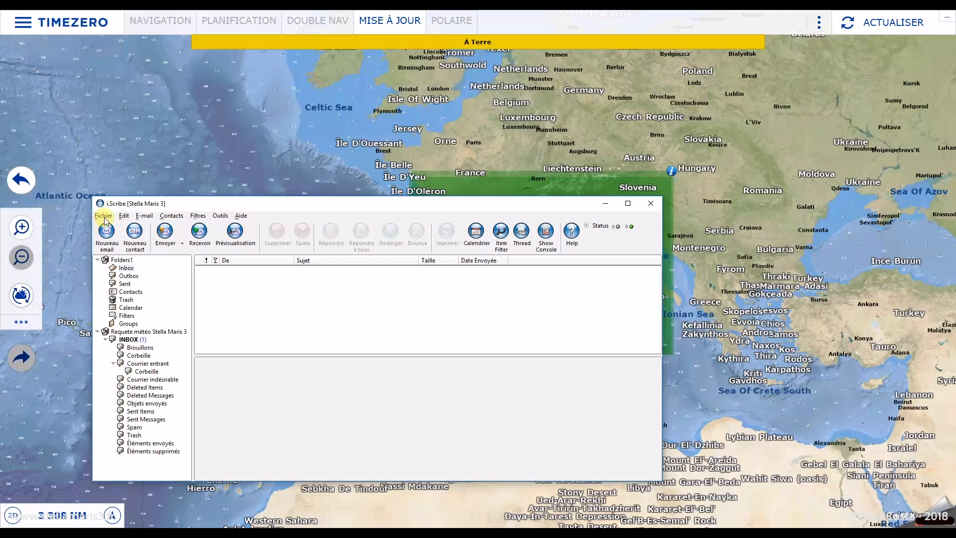
Open the "Re : Grib" reply in the weather request INBOX, load its .grbzip attachment into TIMEZERO and close the mail program.
click(129, 340)
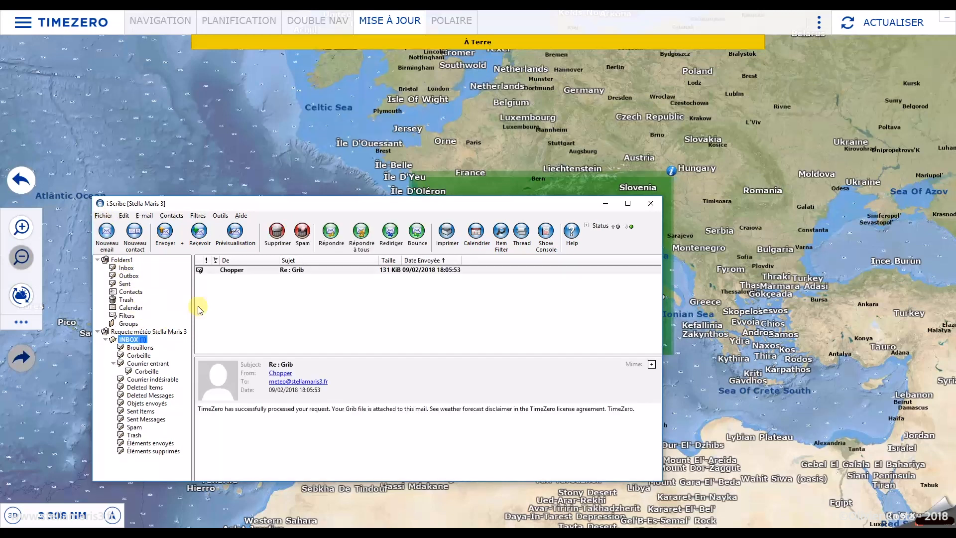
click(276, 270)
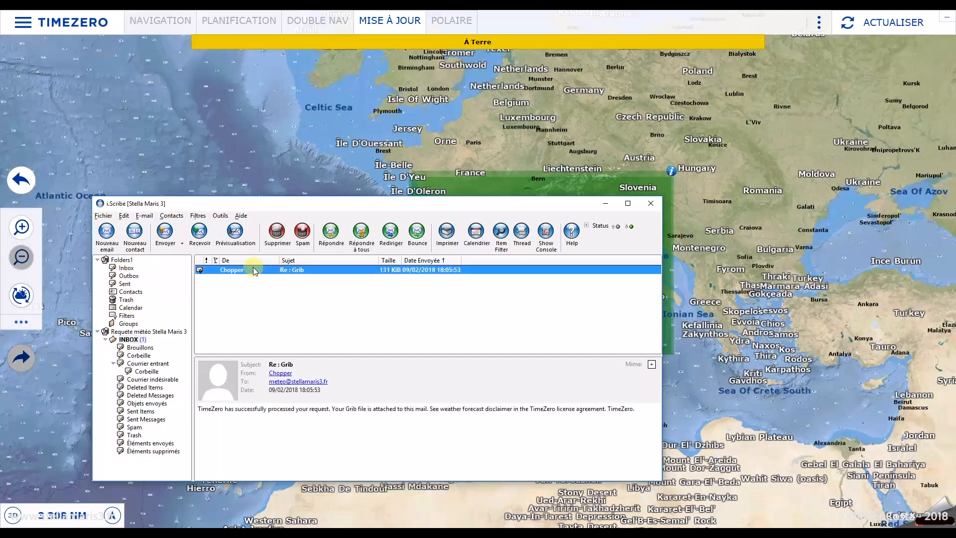
double_click(254, 271)
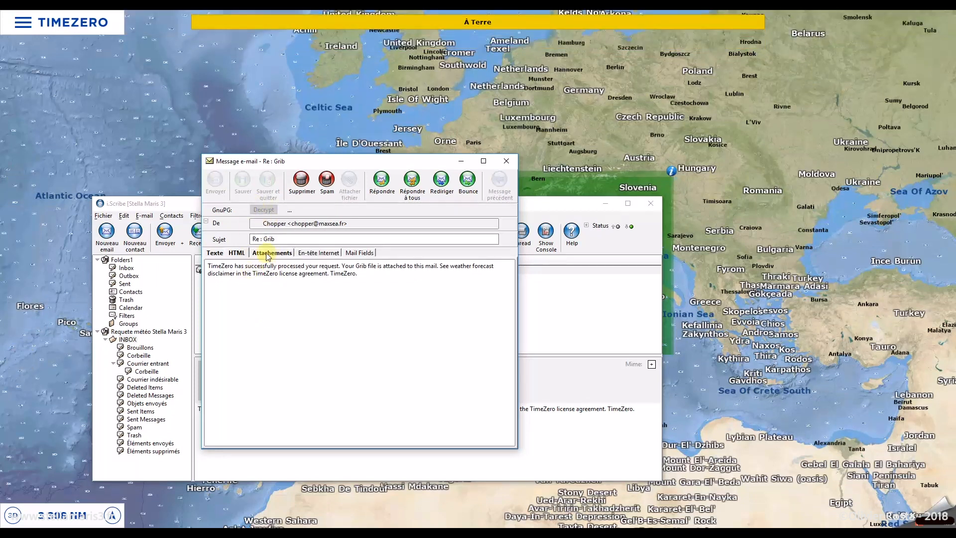
click(268, 254)
click(264, 277)
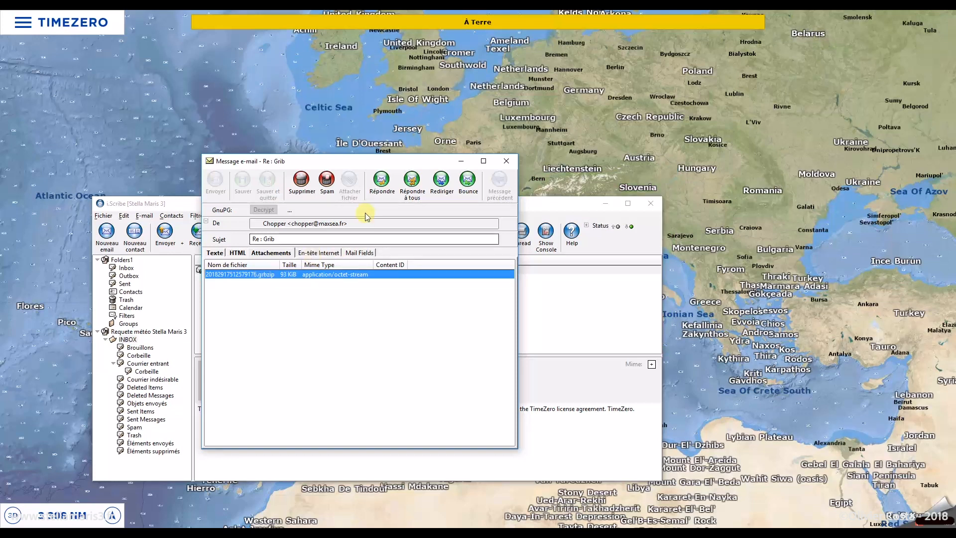
click(507, 162)
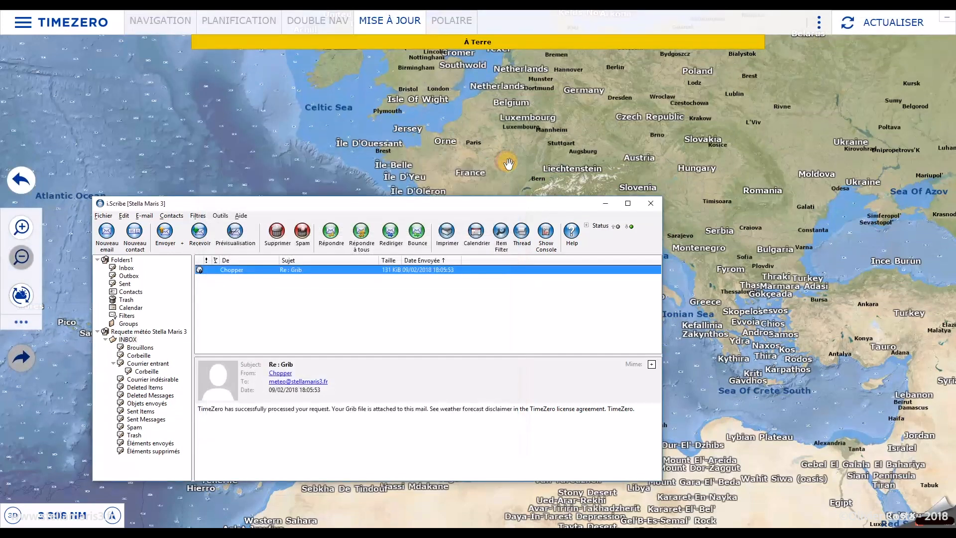
click(650, 203)
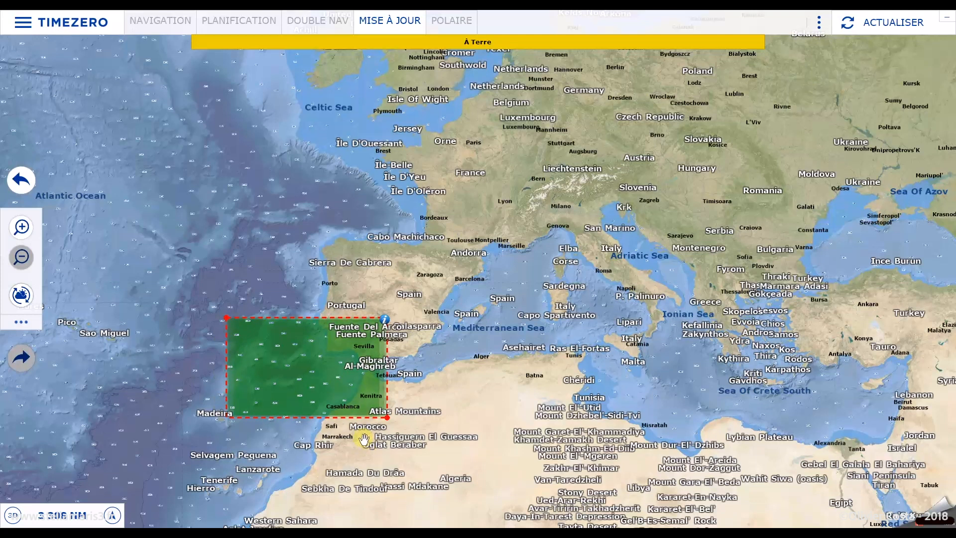
Examine the forecast received by email on the planning chart in the Atlantic zone off Portugal, Gibraltar and Morocco.
click(234, 22)
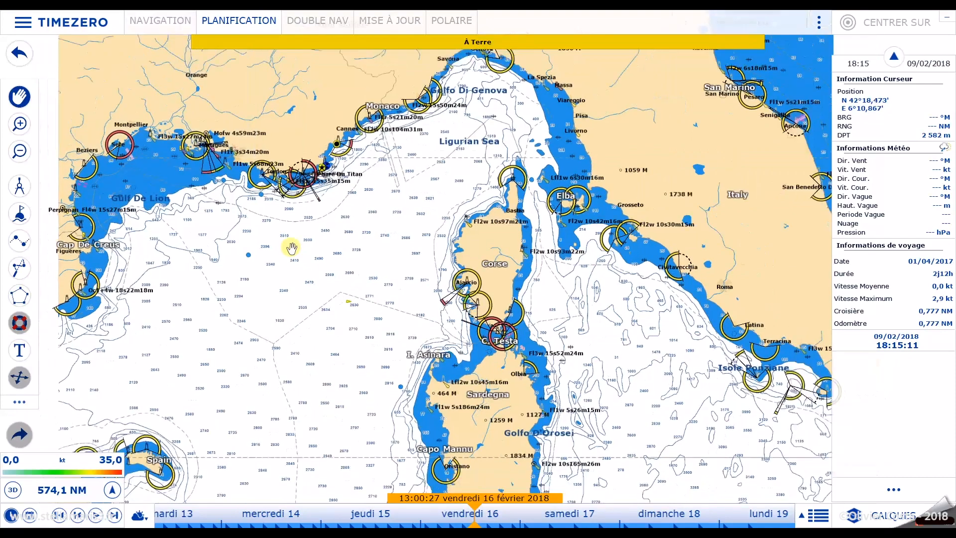
scroll(291, 247, down, 5)
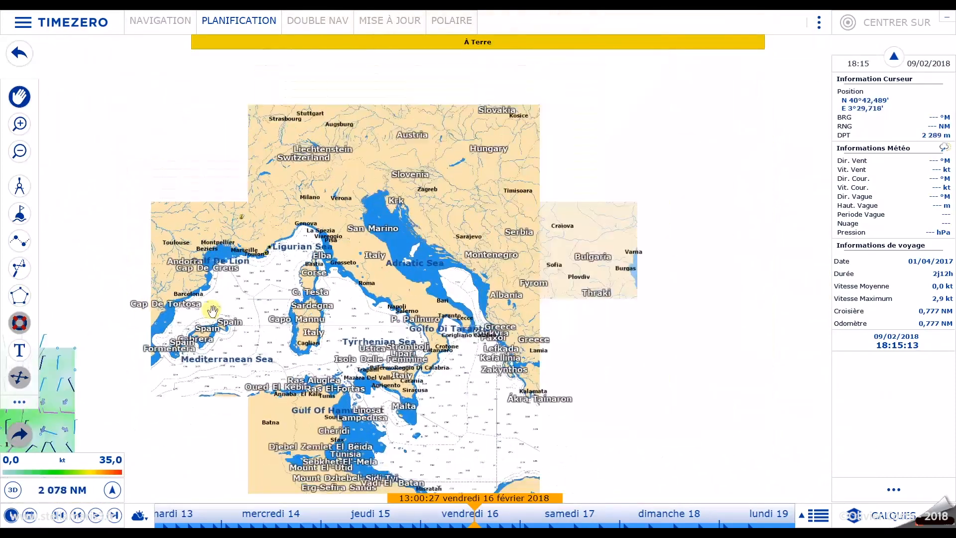
scroll(213, 312, down, 3)
drag(207, 325, 407, 304)
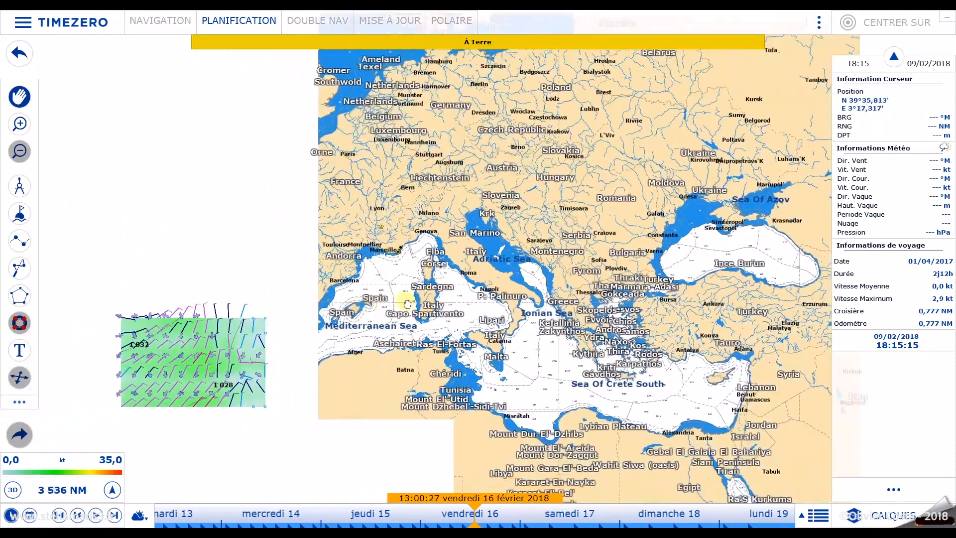
scroll(407, 304, up, 3)
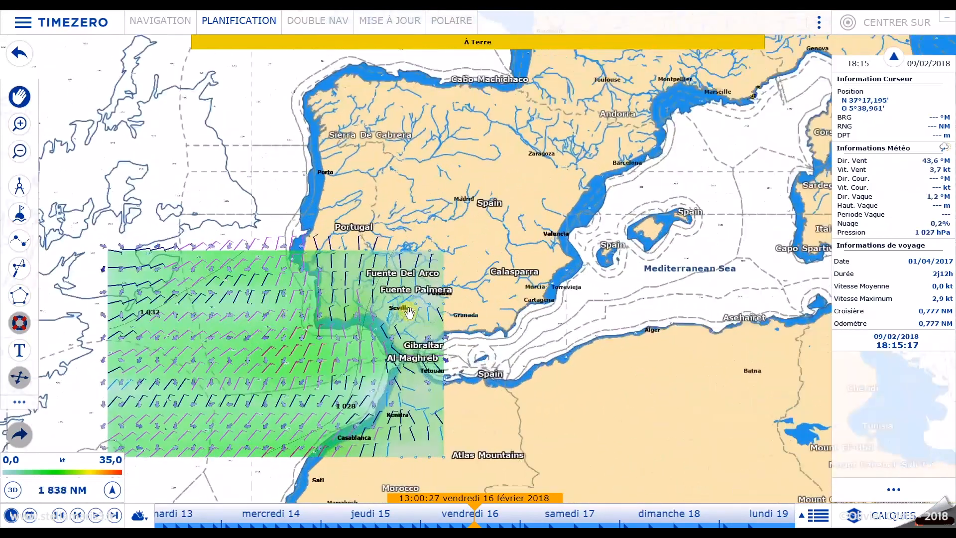
scroll(409, 313, up, 1)
drag(364, 342, 501, 275)
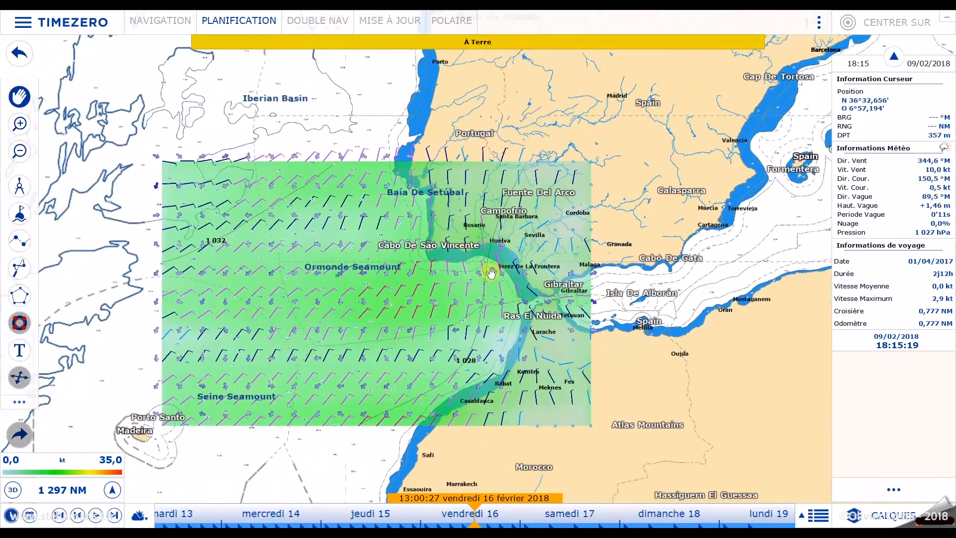
Enable the Vagues weather arrows and play the forecast animation on the chart, pausing it on lundi 19 février 2018.
click(910, 516)
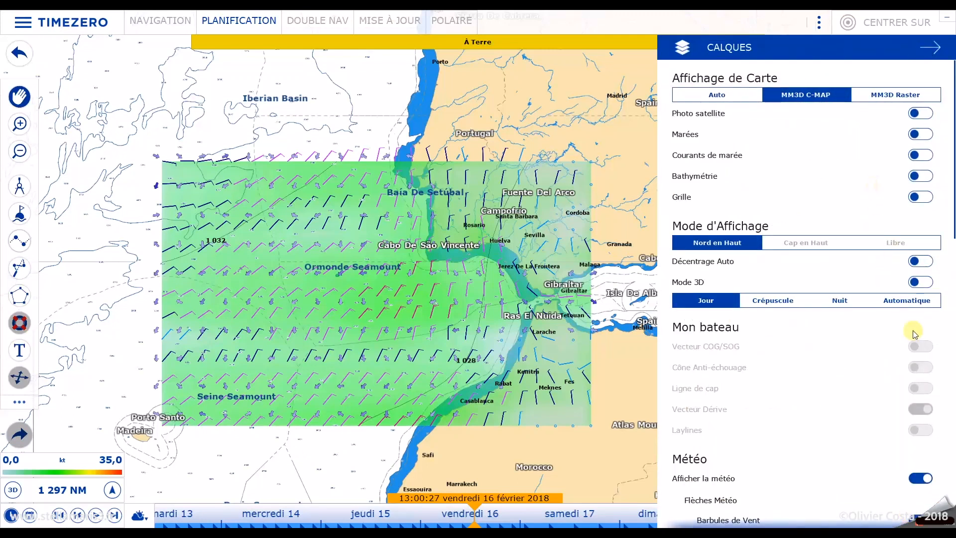
scroll(905, 378, down, 5)
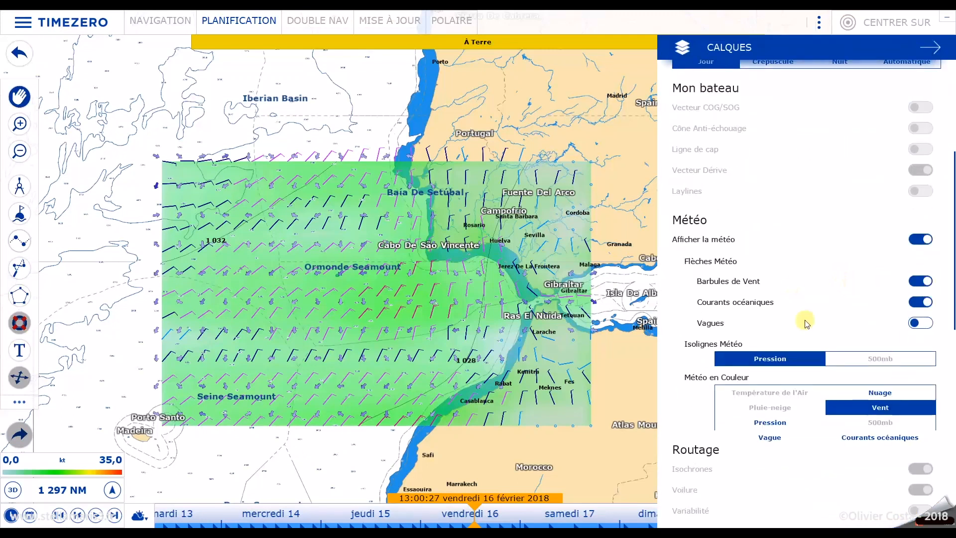
click(927, 324)
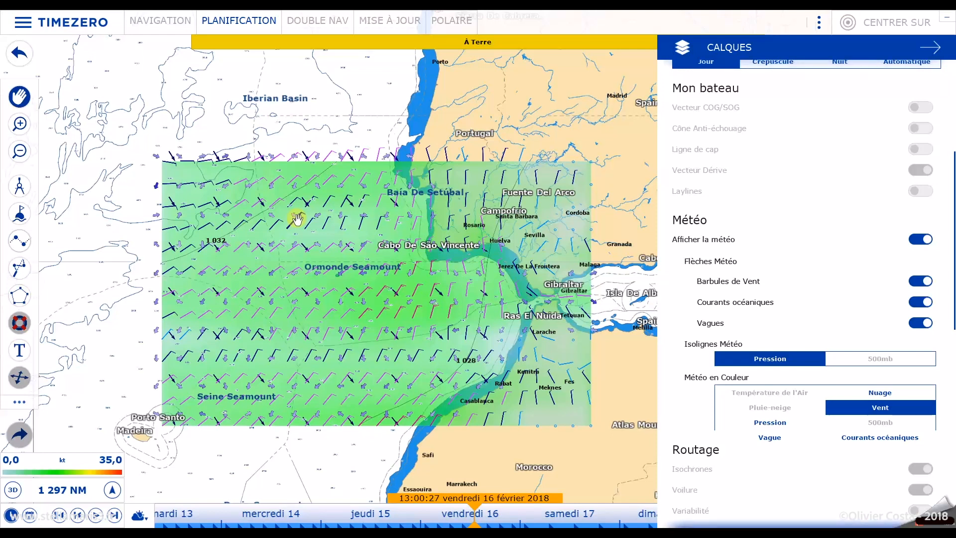
click(96, 515)
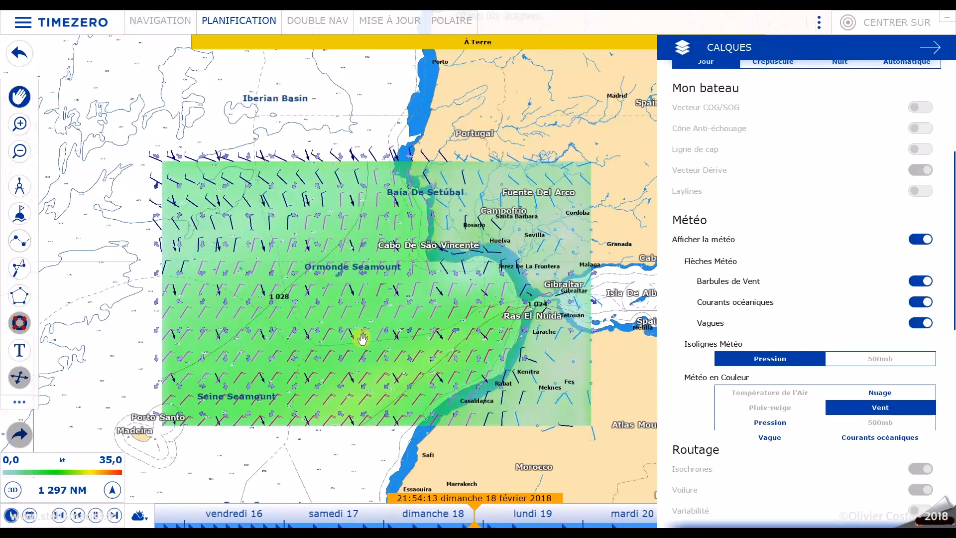
click(95, 514)
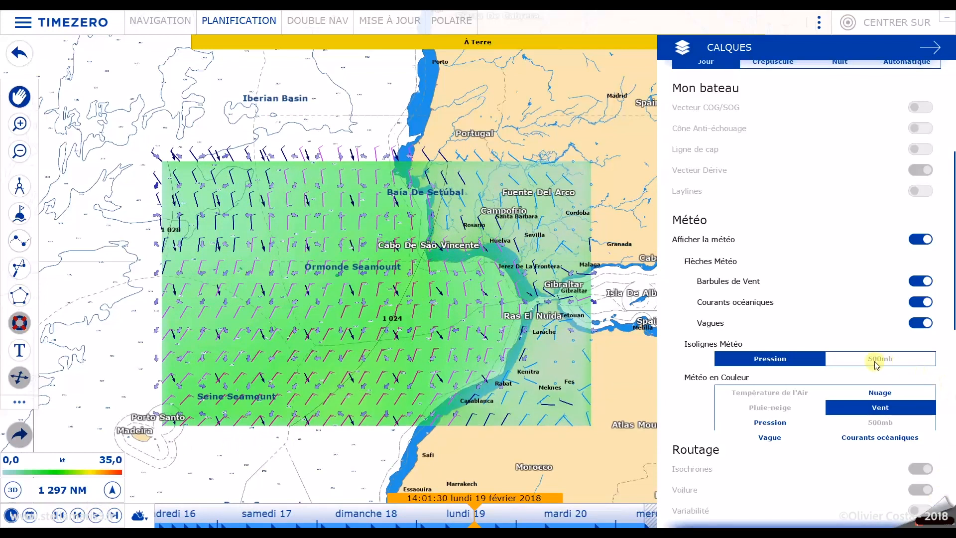
Compare the Vague and Vent colour displays of the forecast, leave the weather colouring on Vague and close the layer settings.
click(771, 437)
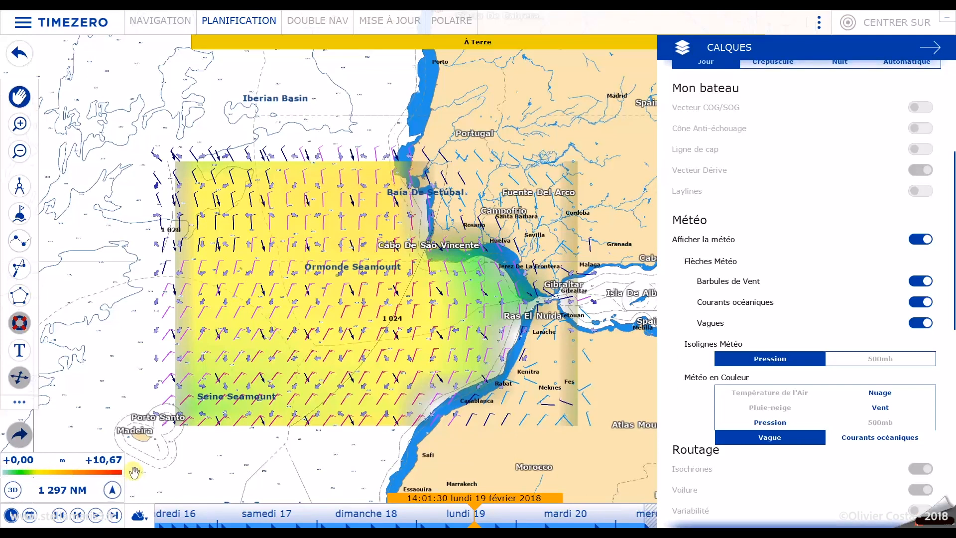
click(885, 407)
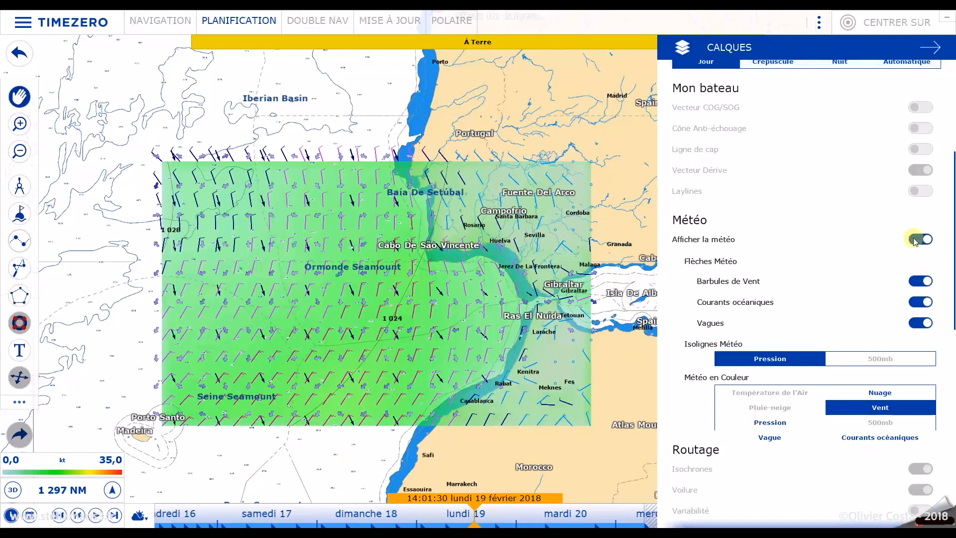
click(771, 438)
click(626, 337)
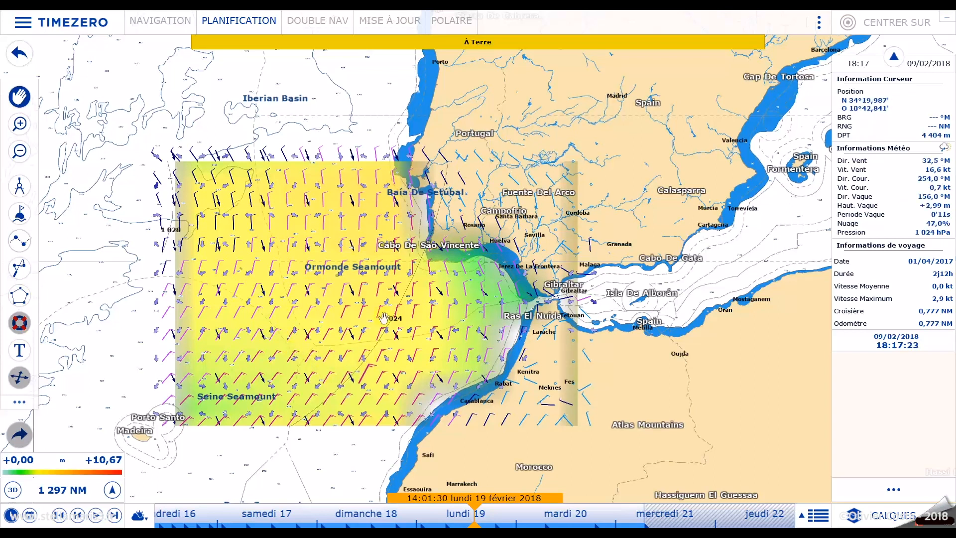
Define a new weather download zone over the northwestern Mediterranean, from southern France to Corsica, and start the weather update assistant.
click(393, 22)
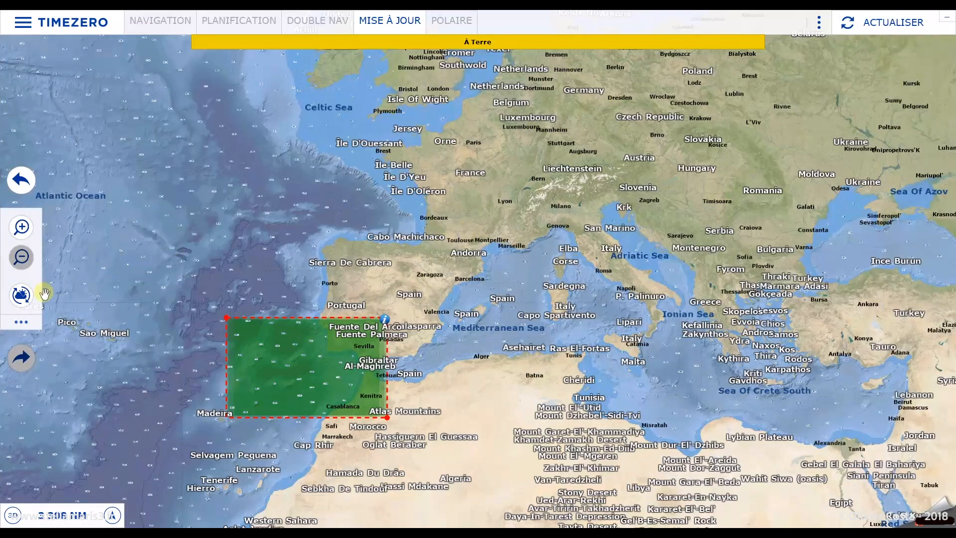
click(18, 295)
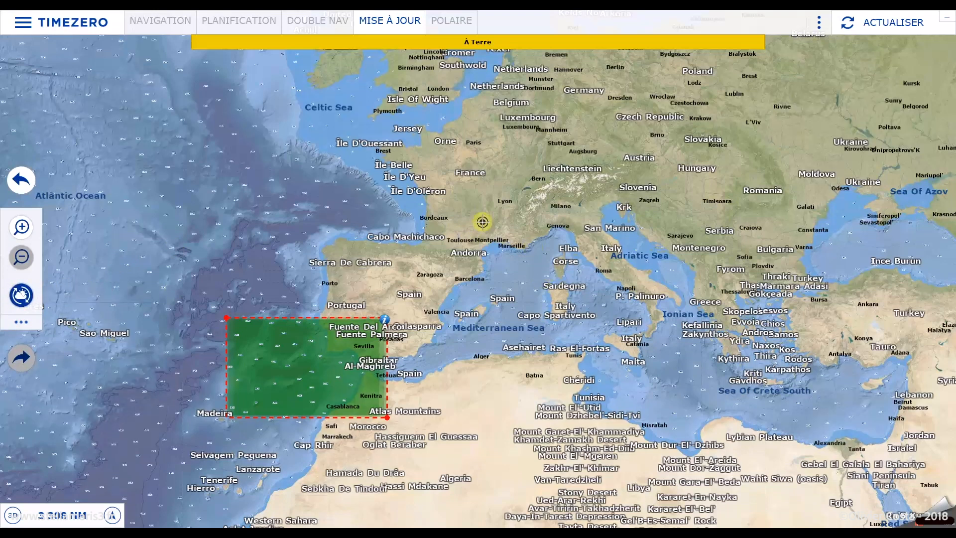
drag(473, 222, 579, 279)
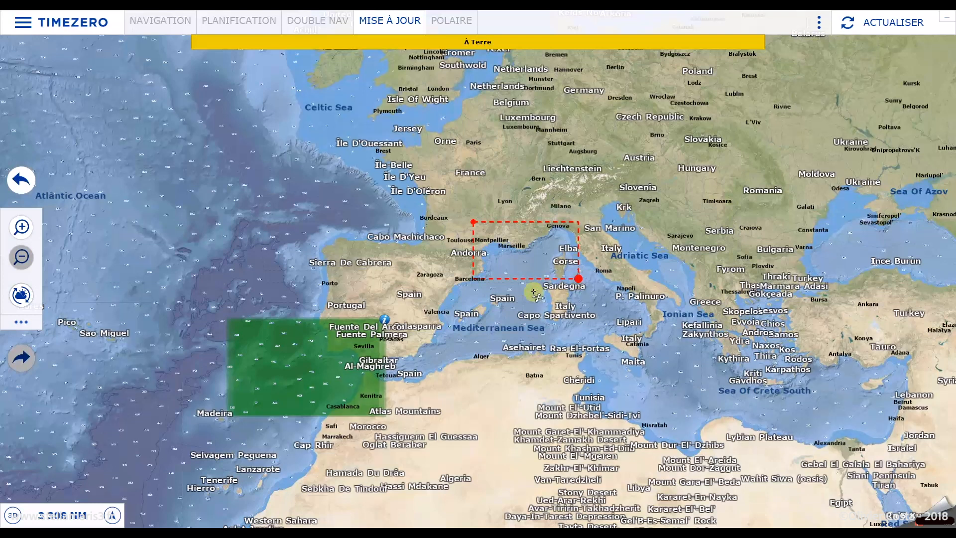
click(889, 24)
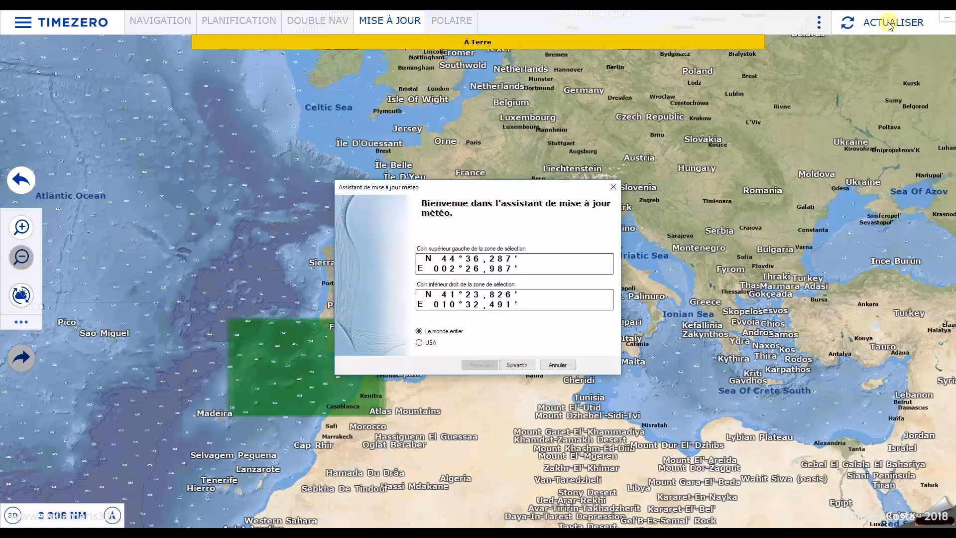
Accept the zone with Le monde entier and keep only Vent in the data selection, excluding Nuage, Pression, Vague and Courant.
click(515, 365)
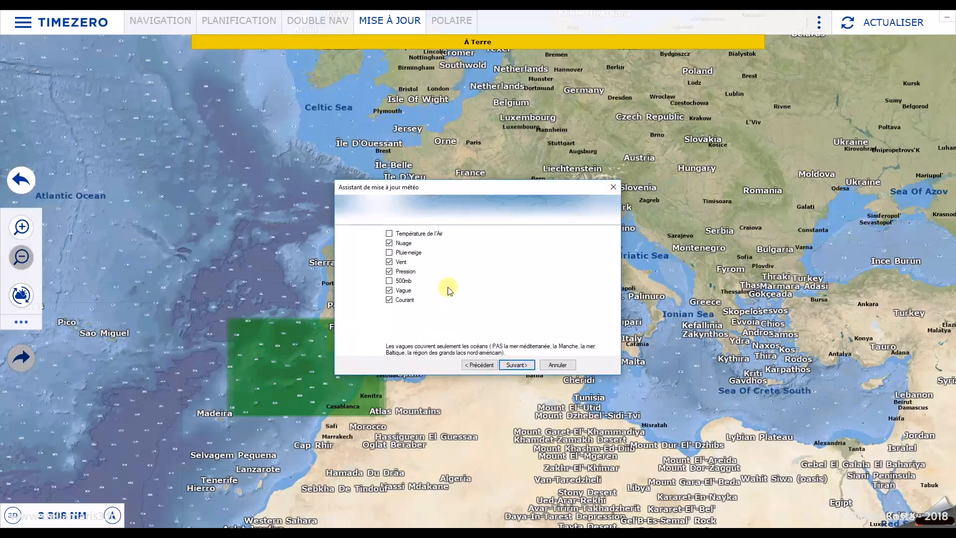
click(389, 291)
click(389, 299)
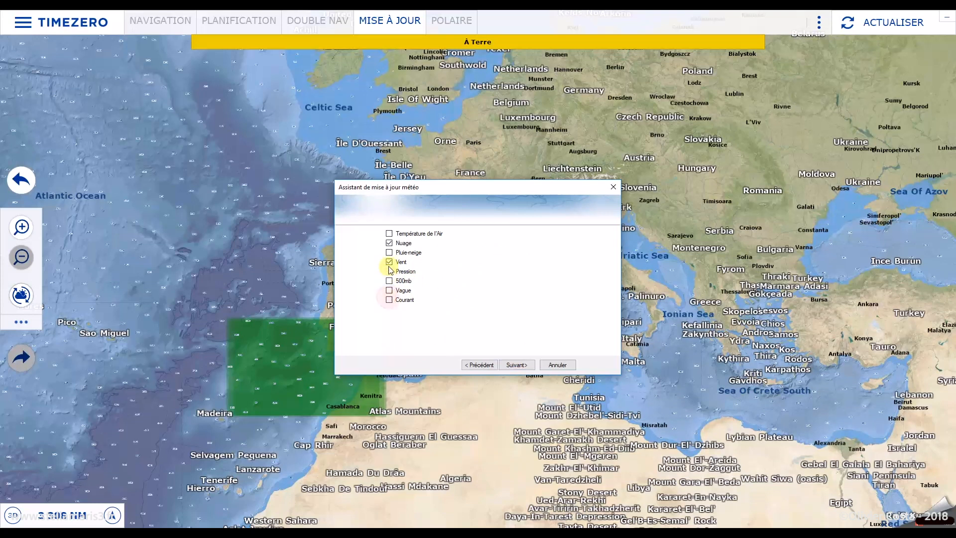
click(390, 244)
click(389, 271)
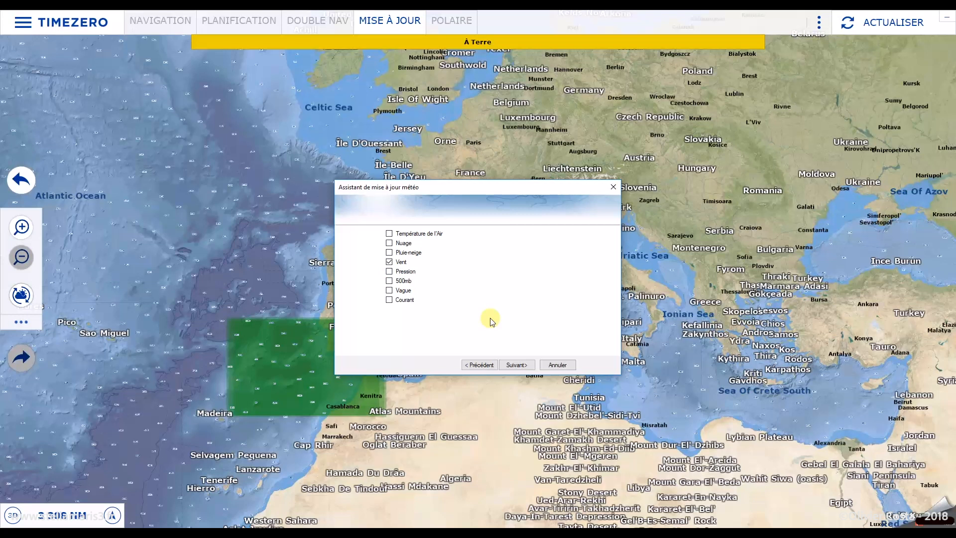
click(515, 365)
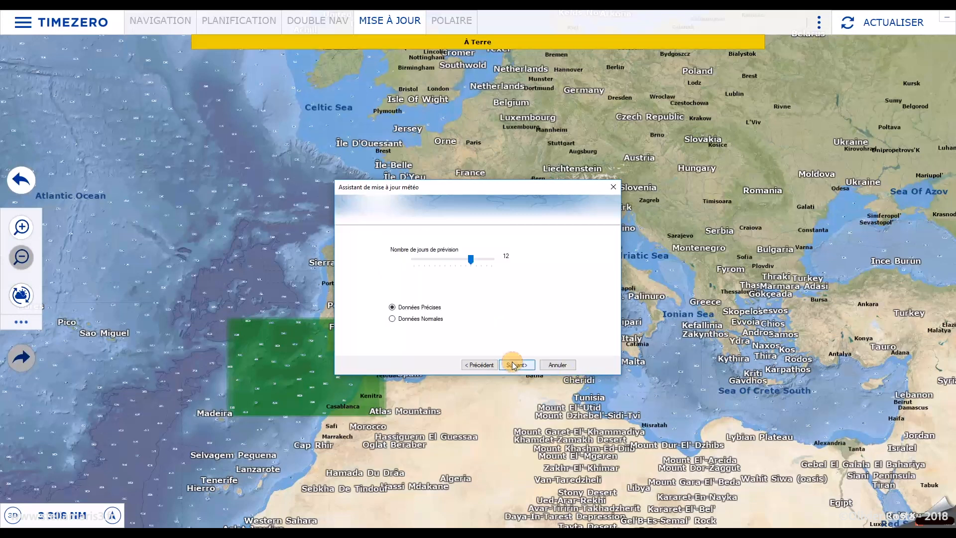
Accept 12 forecast days with Données Précises and choose an email subscription (S'abonner) with zip compression (.grbzip).
click(523, 366)
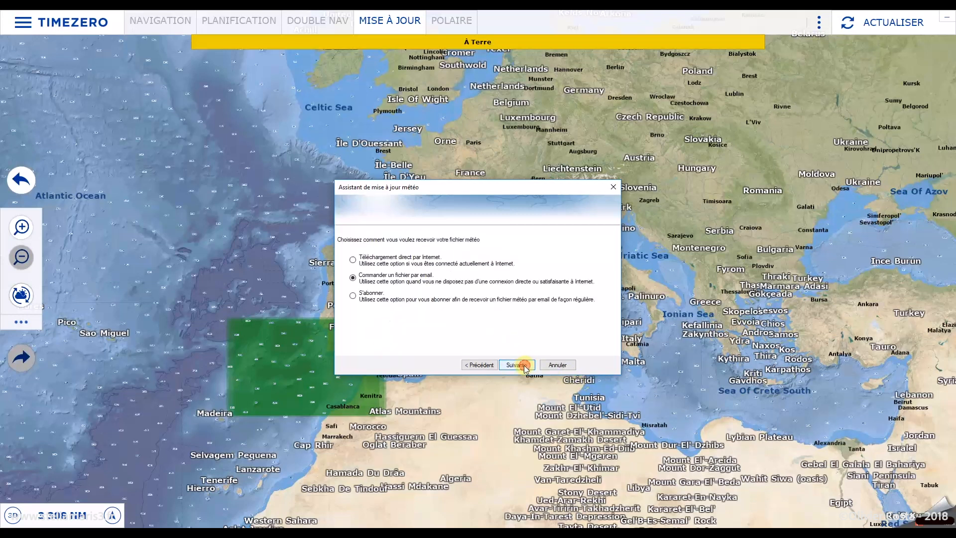
click(352, 296)
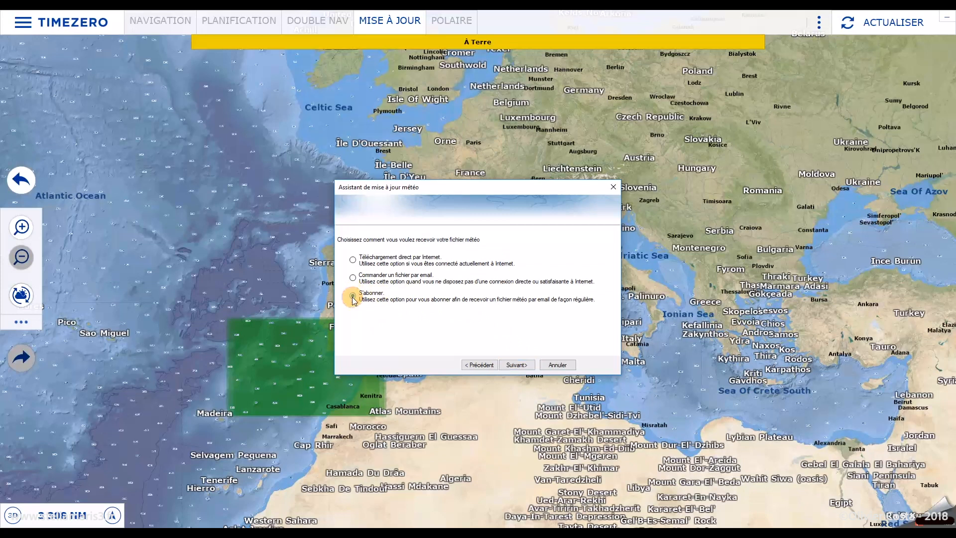
click(516, 364)
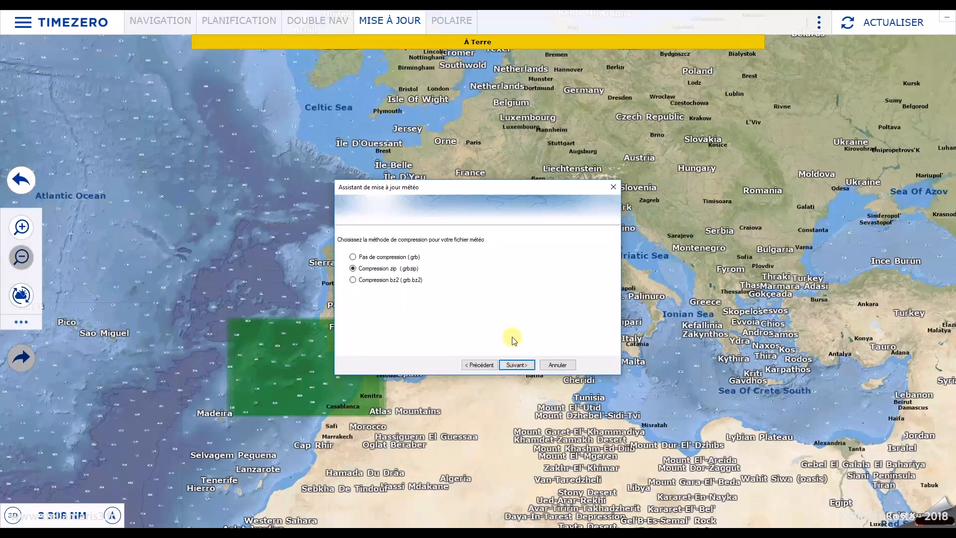
click(517, 366)
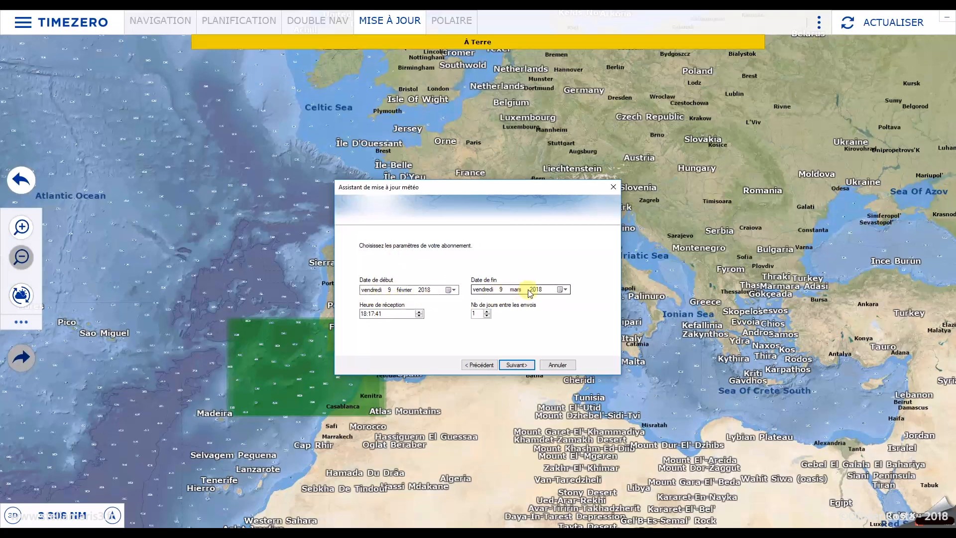
Set the subscription's end date to samedi 24 février 2018.
click(566, 290)
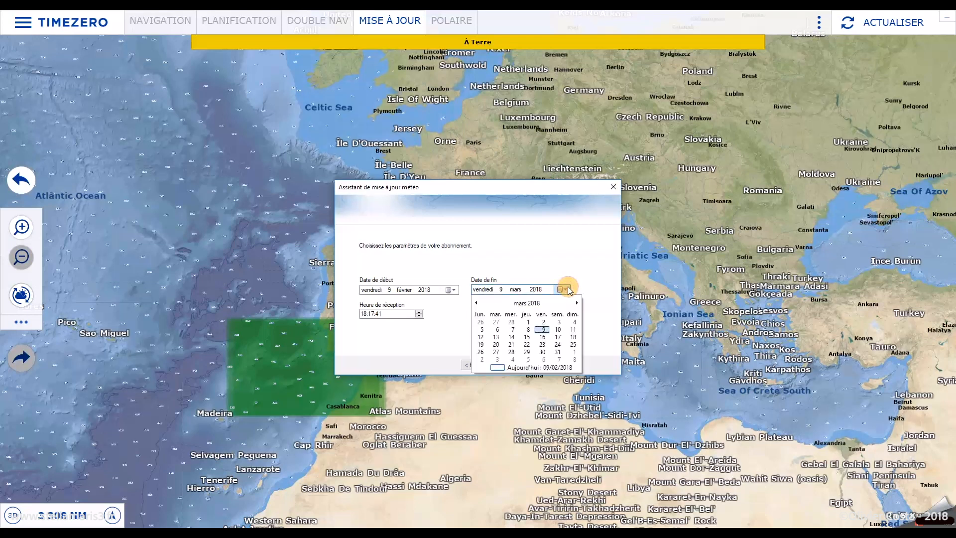
click(477, 303)
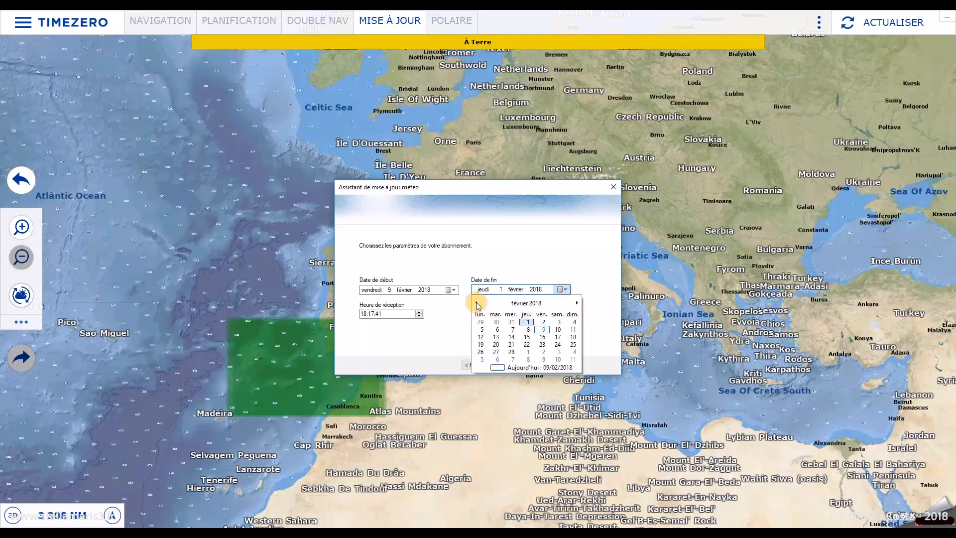
click(559, 346)
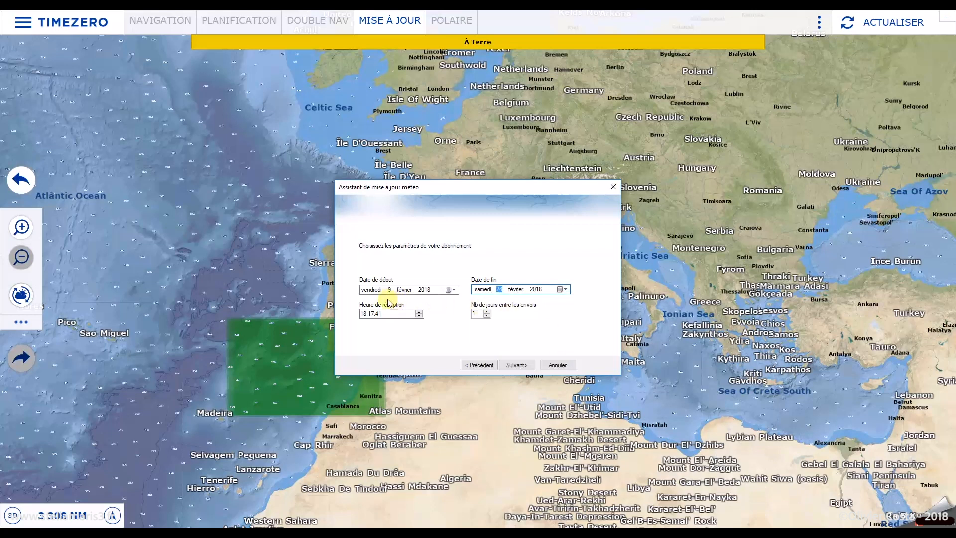
Set the subscription's daily reception time to 08:17:41.
click(420, 315)
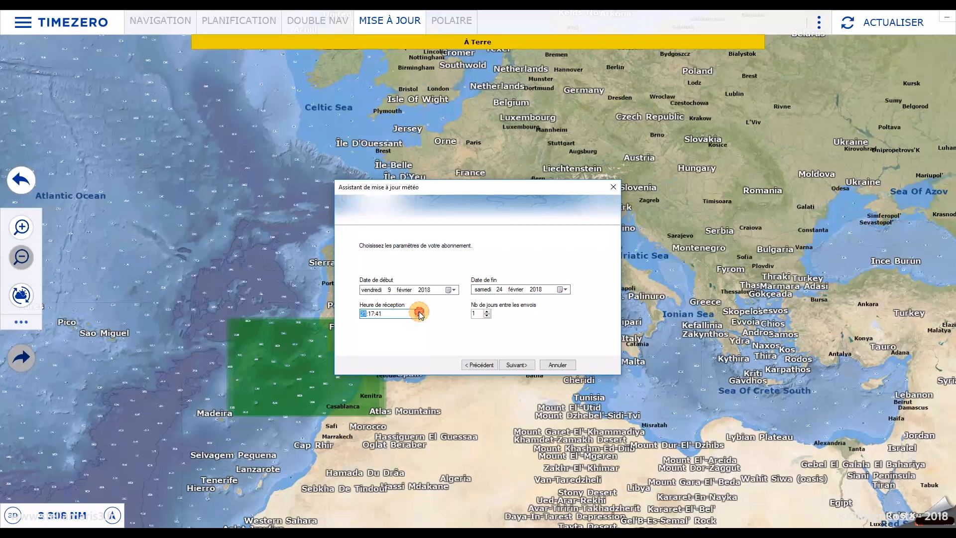
click(420, 313)
click(420, 313)
click(420, 313)
click(420, 314)
click(421, 314)
click(420, 314)
click(421, 317)
click(421, 317)
click(421, 317)
click(420, 318)
click(421, 318)
click(419, 310)
click(365, 313)
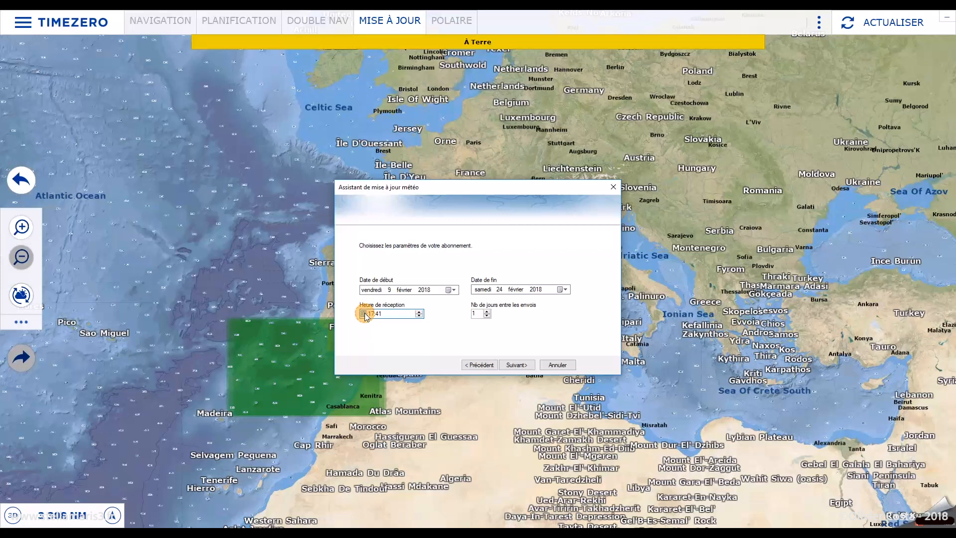
click(421, 311)
click(421, 310)
click(421, 310)
click(364, 314)
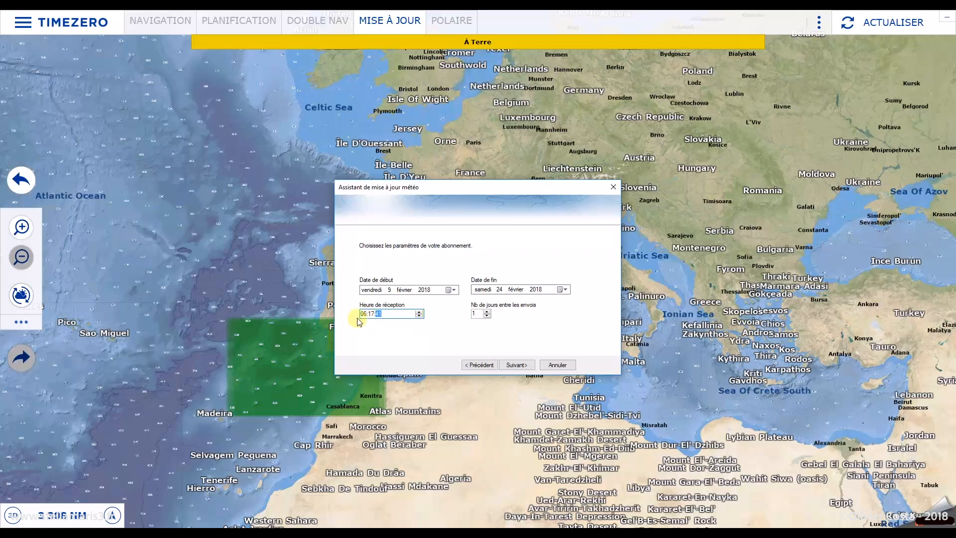
click(420, 311)
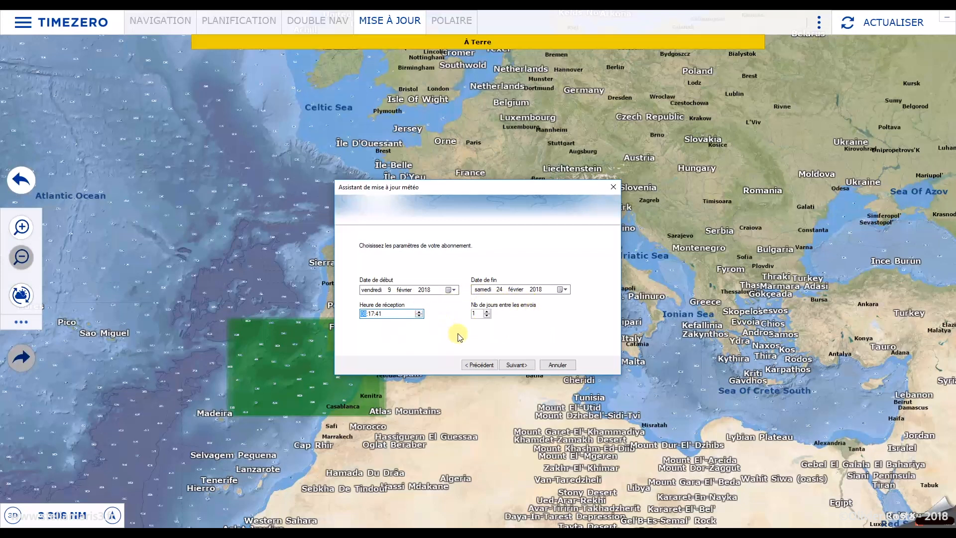
Finish the assistant to generate the Grib subscription email, and close the message and the mail program.
click(517, 365)
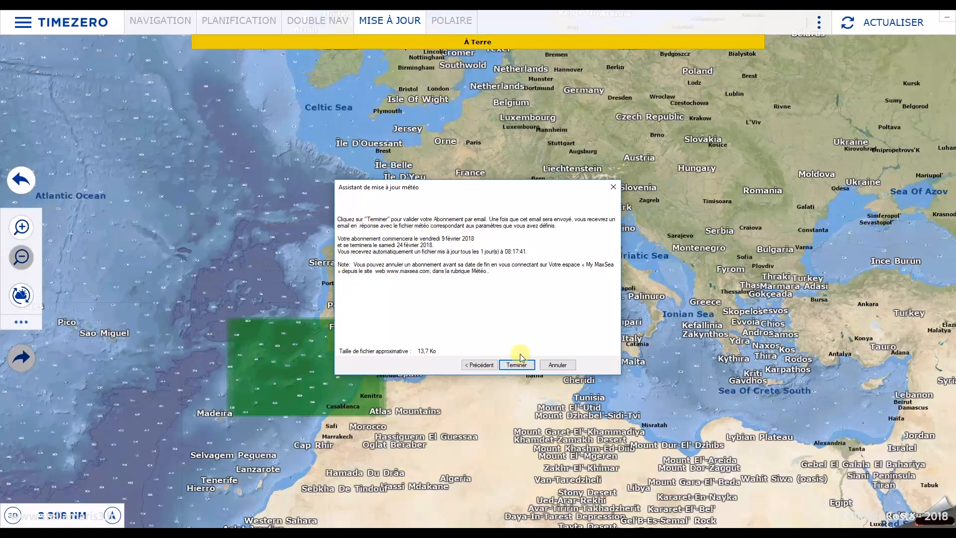
click(528, 366)
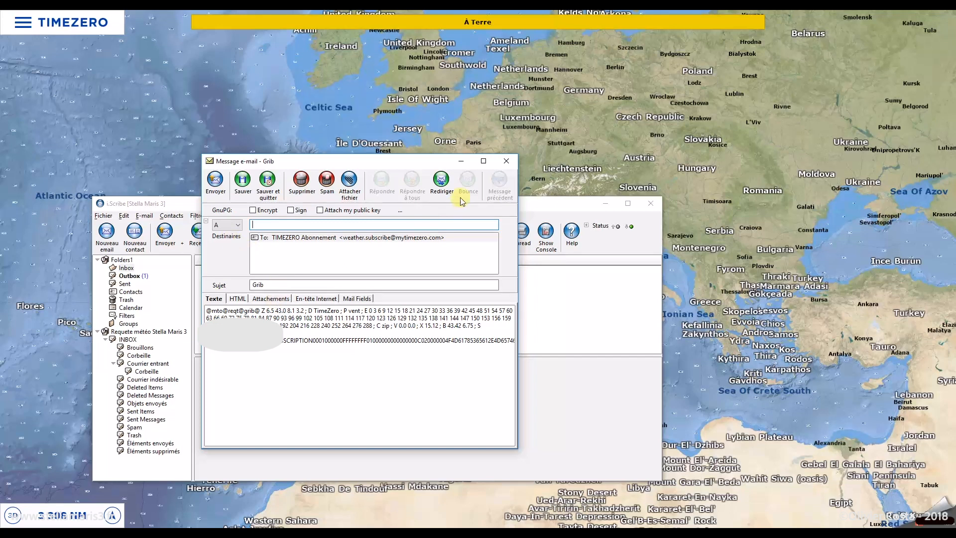
click(514, 161)
click(651, 203)
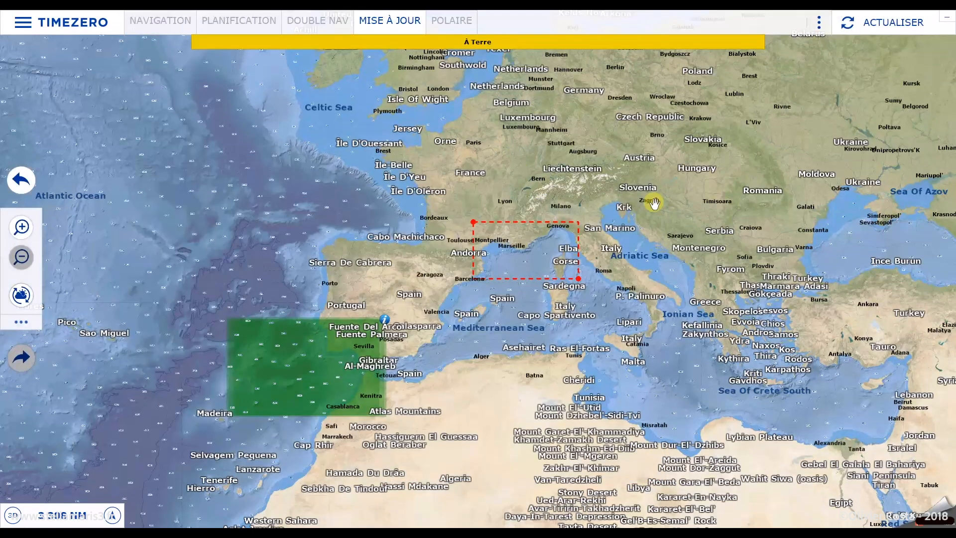